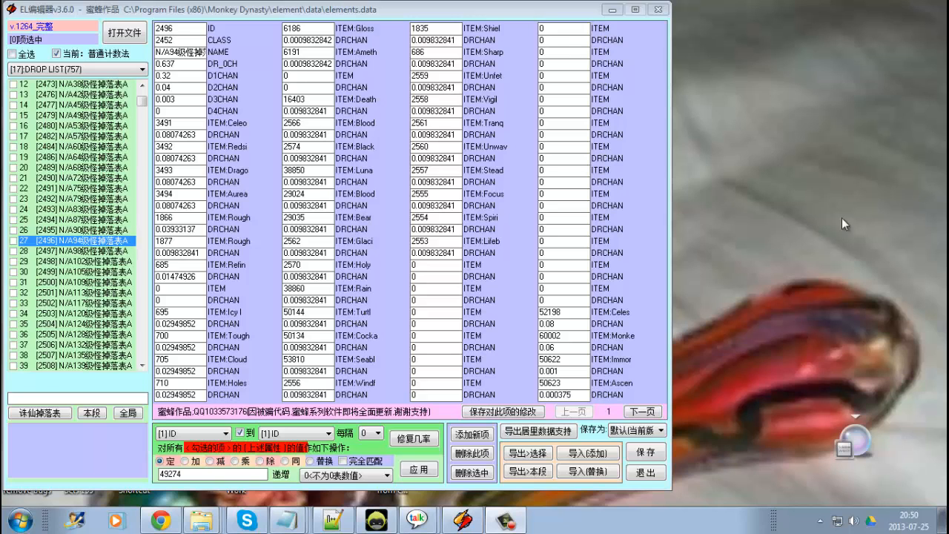
# Switch the element list to the PUPPET category.
pyautogui.click(93, 69)
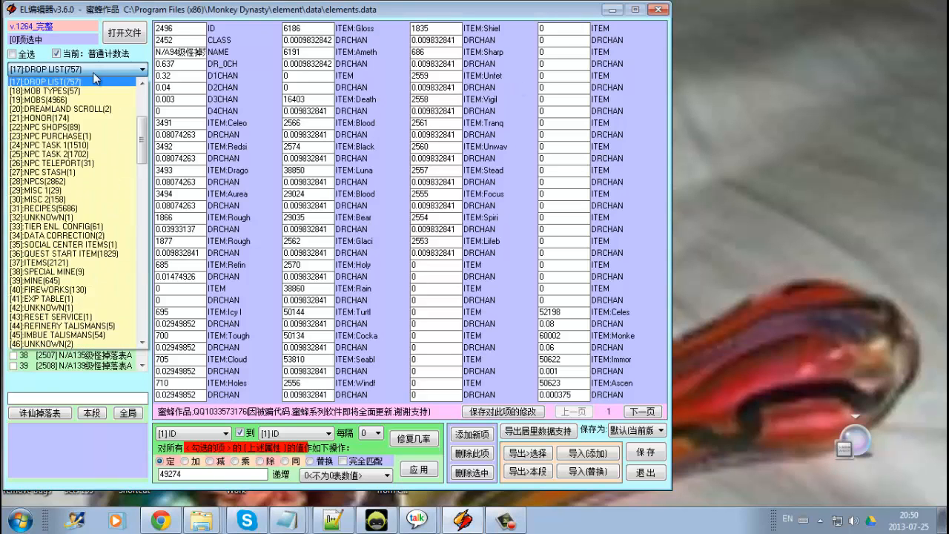
pyautogui.scroll(2, 89, 141)
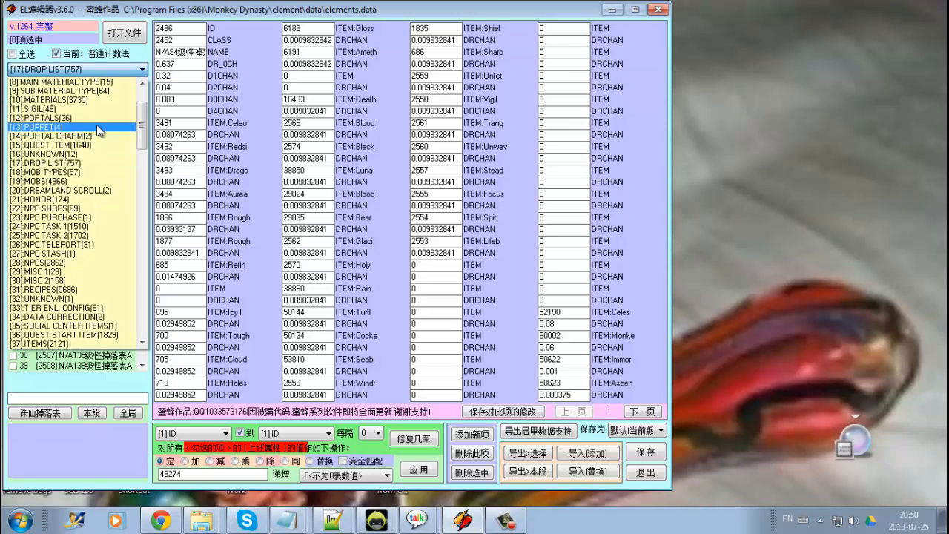
pyautogui.click(97, 124)
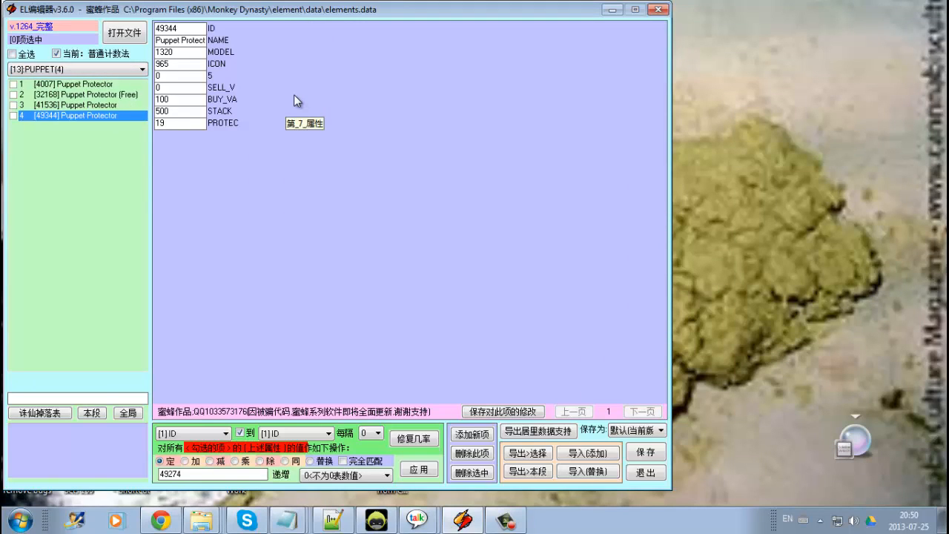
# Inspect the field values of the fourth Puppet Protector entry, ID 49344.
pyautogui.doubleClick(182, 113)
pyautogui.click(187, 117)
pyautogui.doubleClick(192, 98)
pyautogui.doubleClick(193, 89)
pyautogui.doubleClick(199, 76)
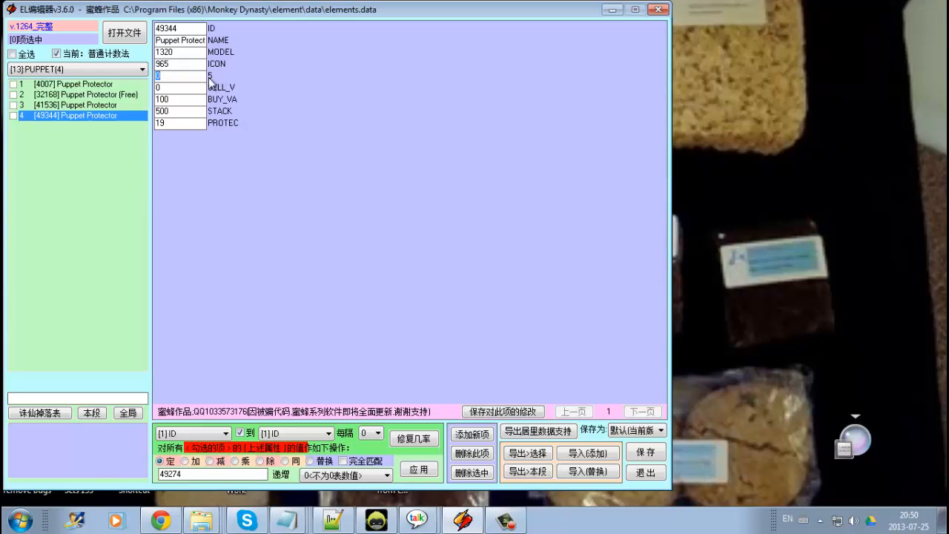
pyautogui.click(193, 100)
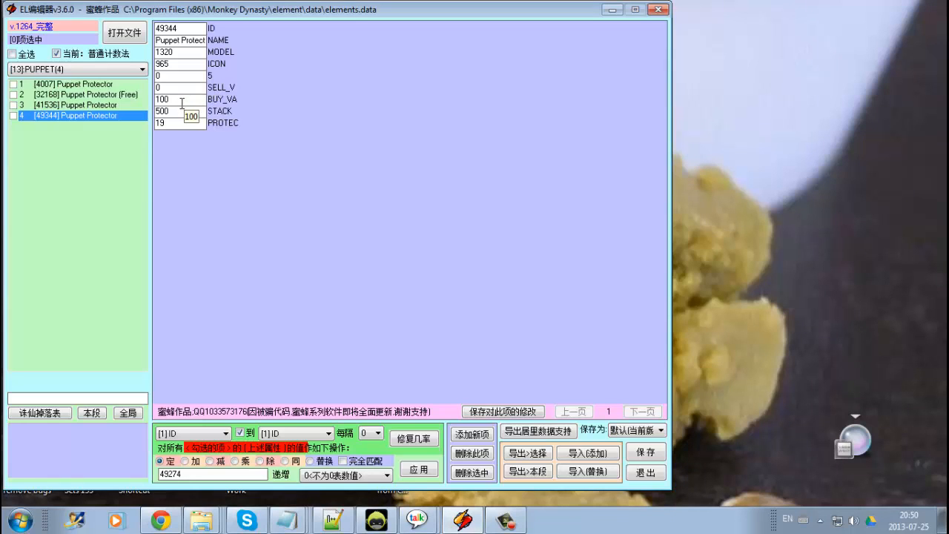
# Switch to the PORTAL CHARM category and open its second entry, 8080.
pyautogui.click(117, 70)
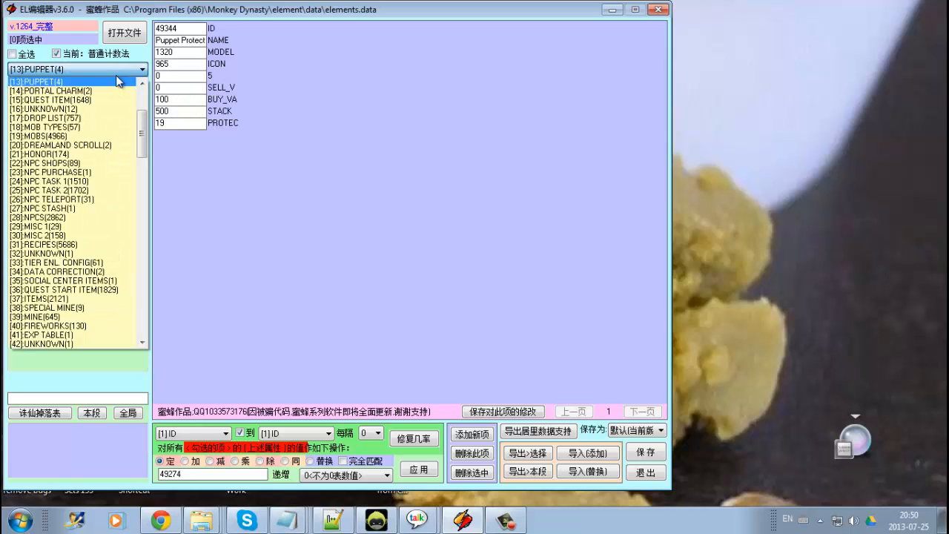
pyautogui.click(117, 90)
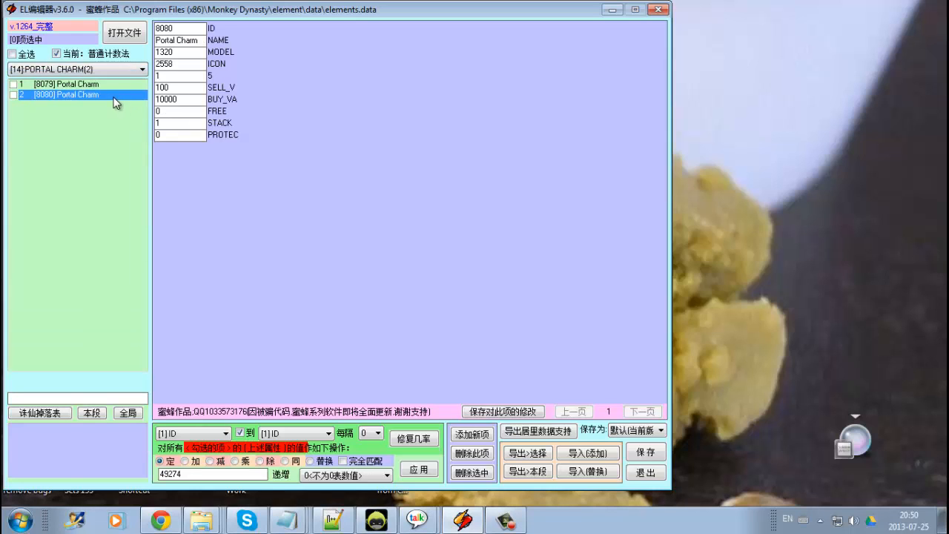
pyautogui.click(121, 87)
pyautogui.click(120, 93)
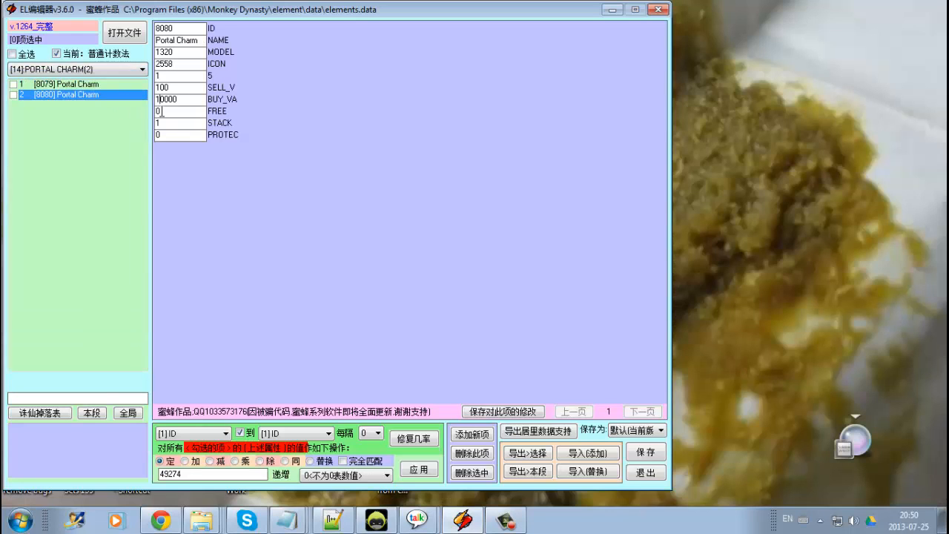
# Compare the STACK, FREE and PROTEC fields of the two Portal Charm entries.
pyautogui.doubleClick(161, 112)
pyautogui.click(108, 88)
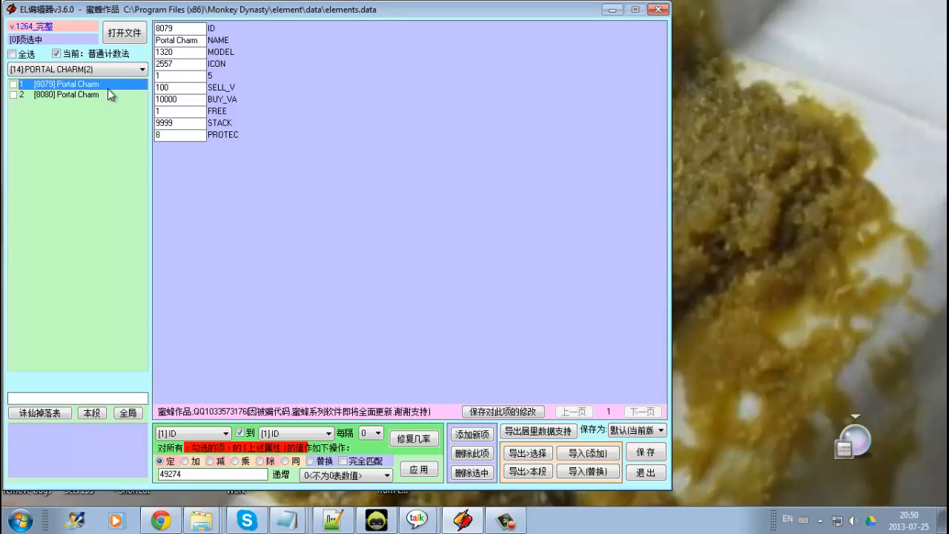
pyautogui.click(108, 93)
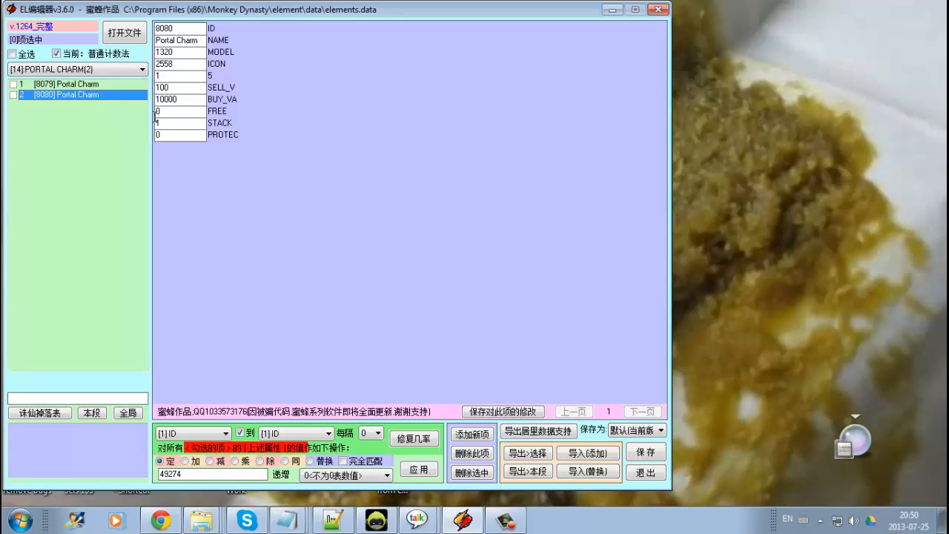
pyautogui.click(106, 86)
pyautogui.doubleClick(183, 124)
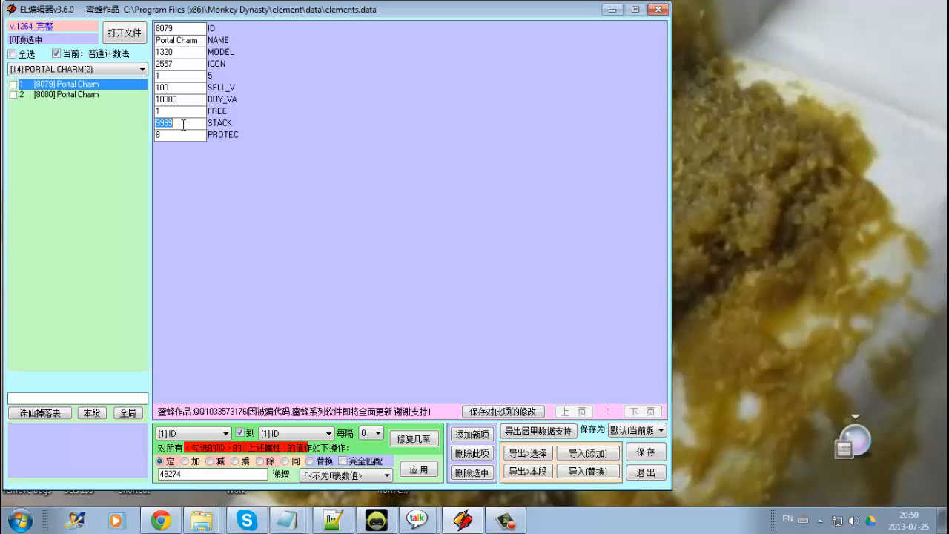
pyautogui.click(183, 124)
pyautogui.click(99, 94)
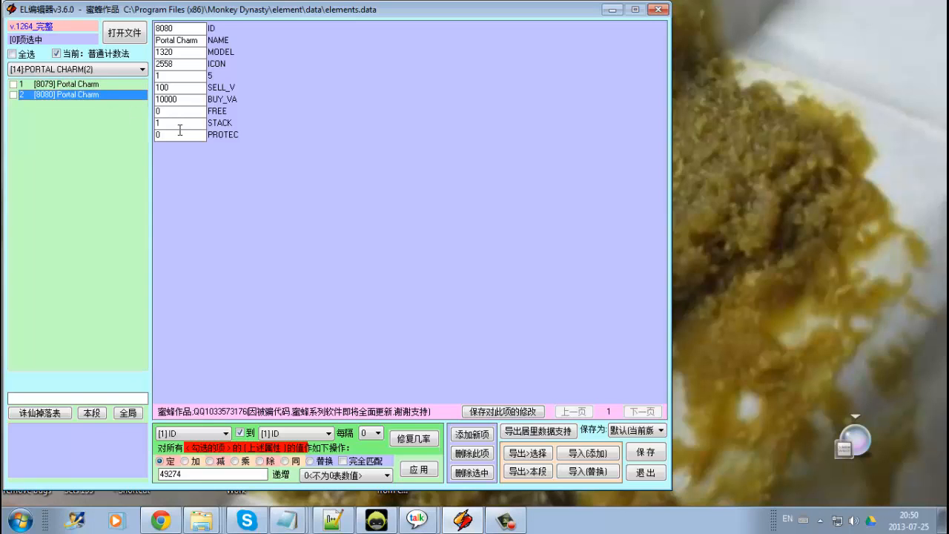
pyautogui.click(179, 128)
pyautogui.click(96, 84)
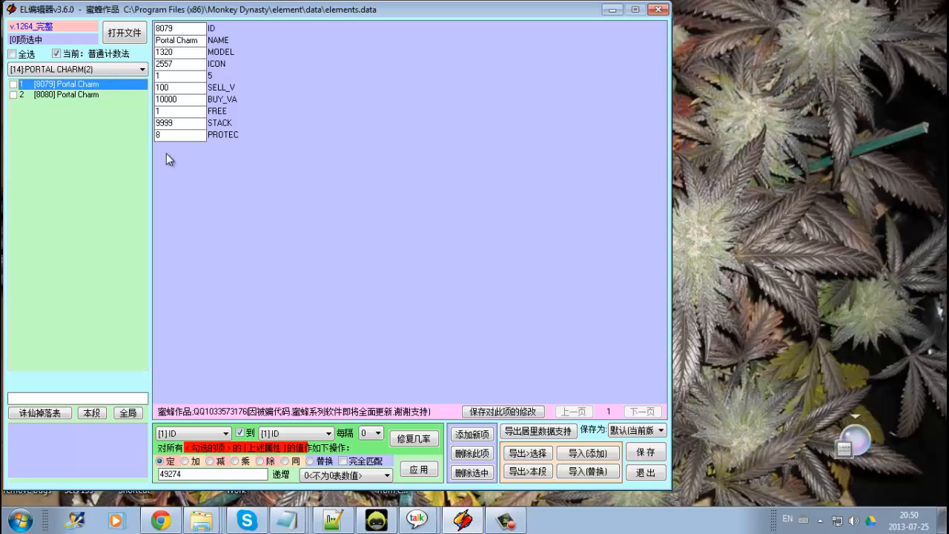
# Switch to the QUEST ITEM category and inspect the Deadpool Wanderer's entry fields.
pyautogui.click(68, 69)
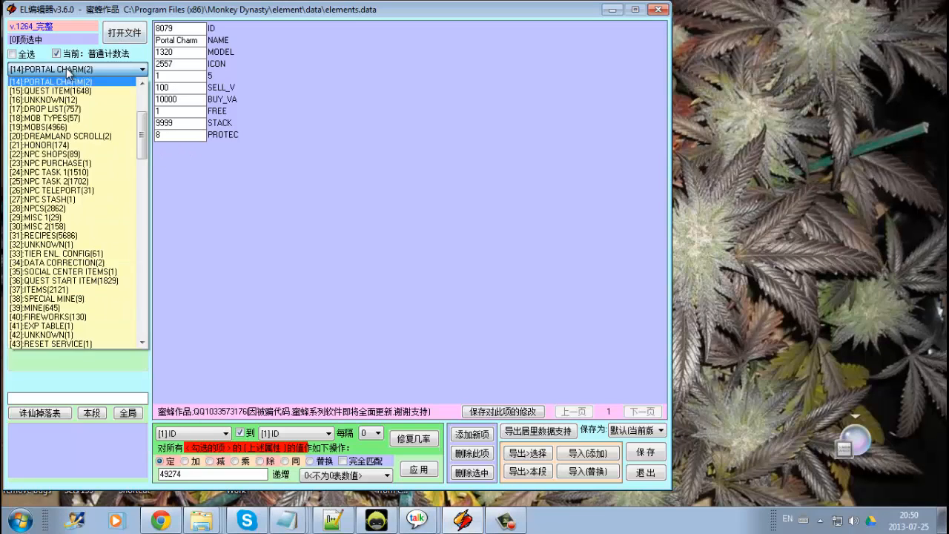
pyautogui.click(71, 91)
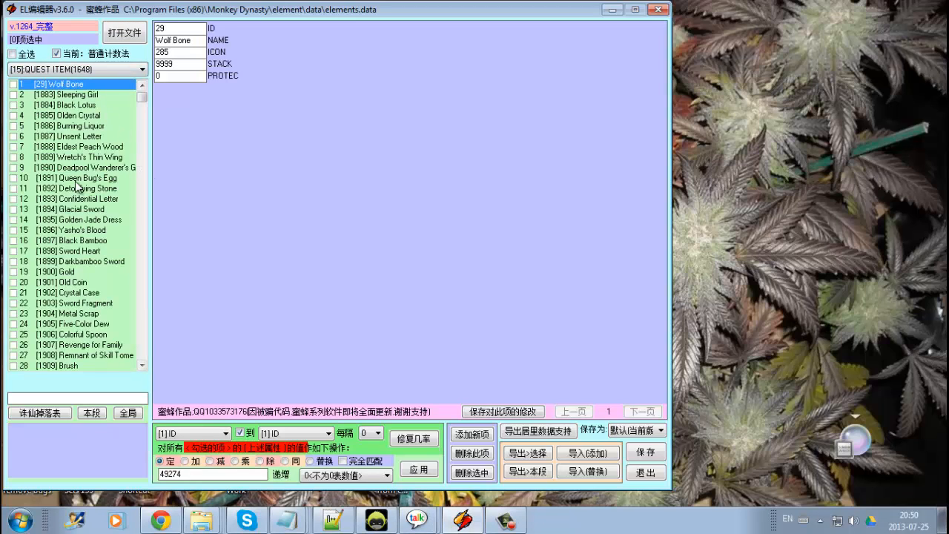
pyautogui.click(95, 168)
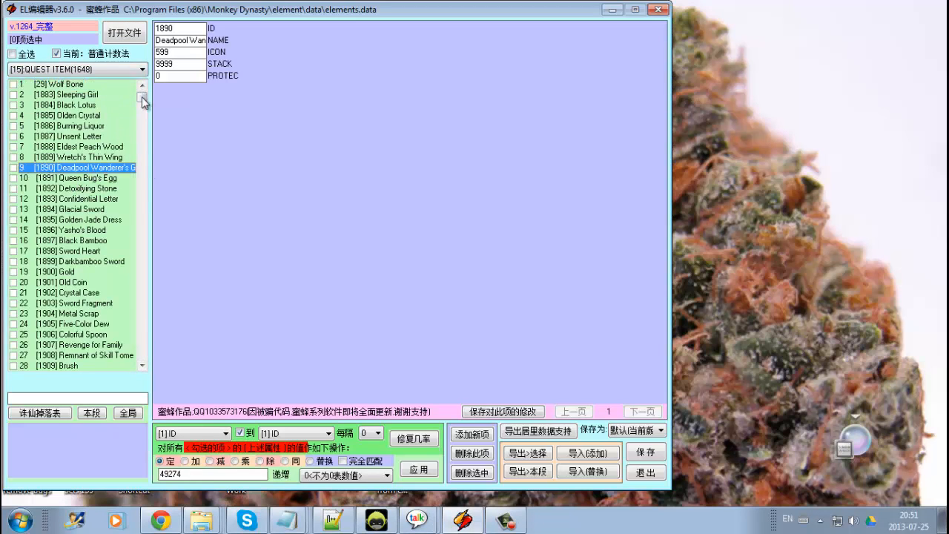
pyautogui.doubleClick(188, 64)
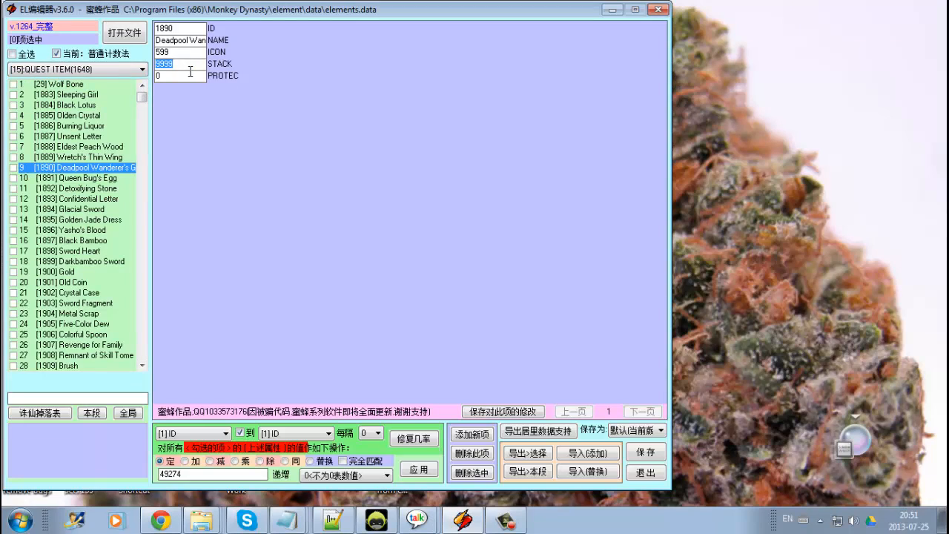
pyautogui.doubleClick(190, 53)
pyautogui.click(193, 39)
pyautogui.doubleClick(189, 78)
# Scroll the quest item list and open the second Source of Time entry, 52339.
pyautogui.moveTo(143, 96); pyautogui.dragTo(154, 360)
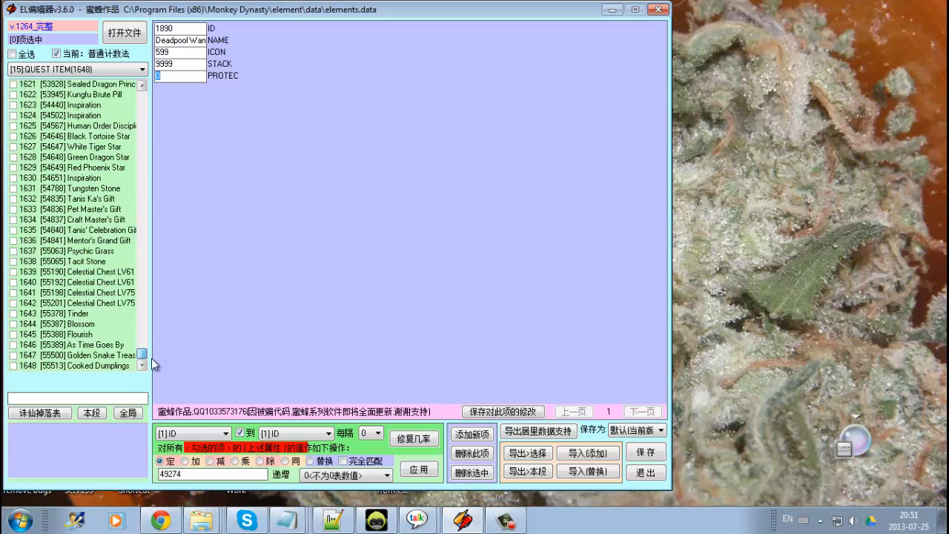
pyautogui.scroll(19, 151, 358)
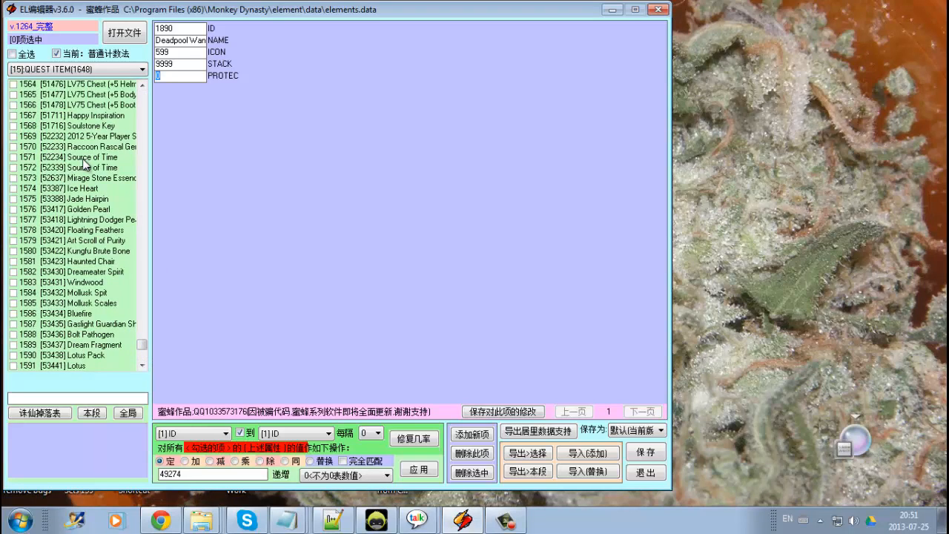
pyautogui.click(78, 169)
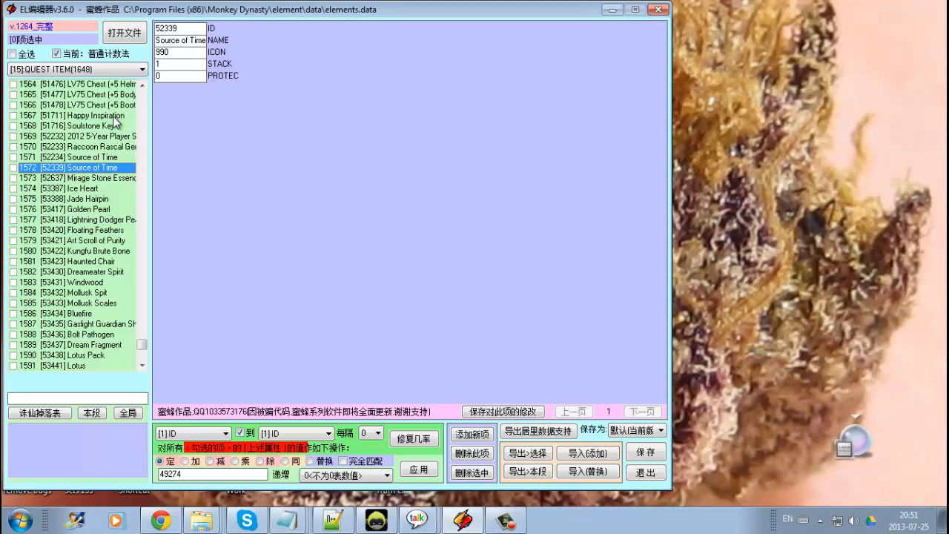
# Switch to the UNKNOWN category with 12 entries and browse the category list.
pyautogui.click(83, 70)
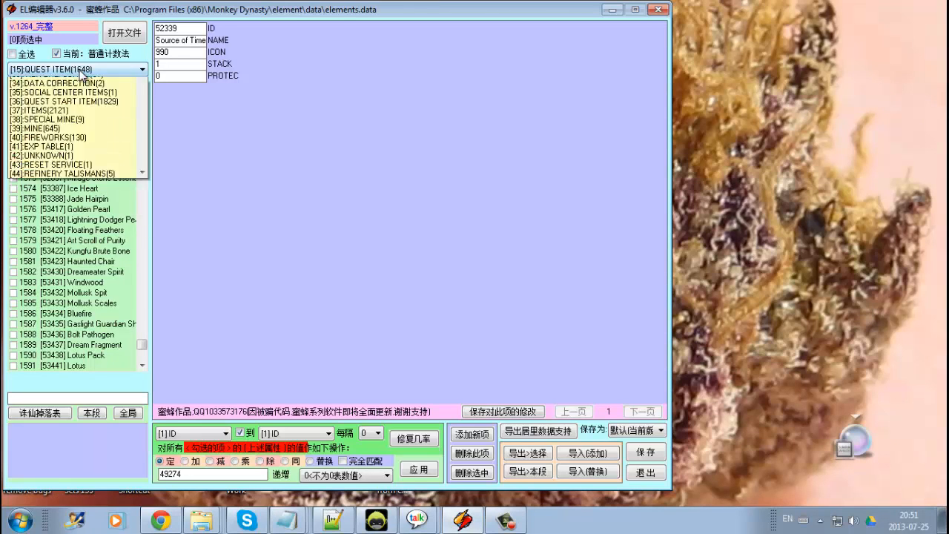
pyautogui.click(82, 90)
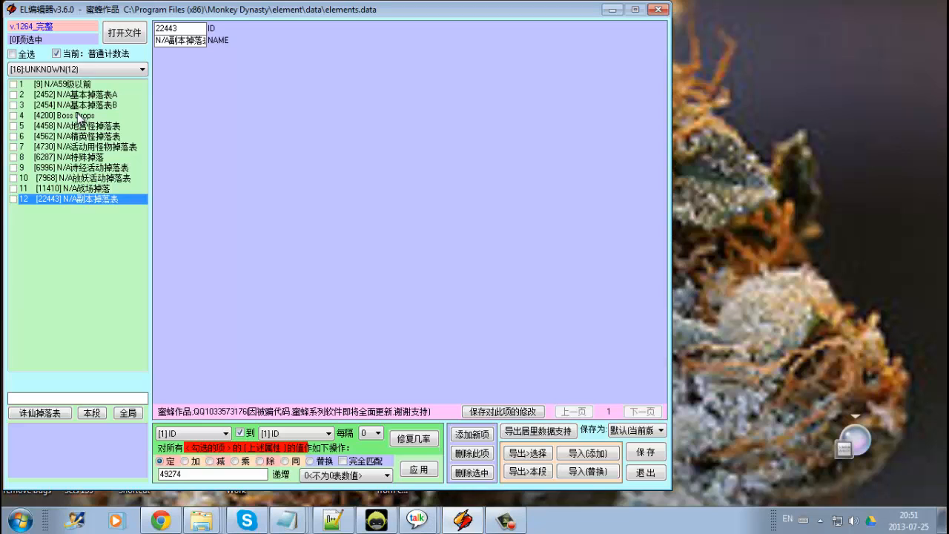
pyautogui.click(88, 70)
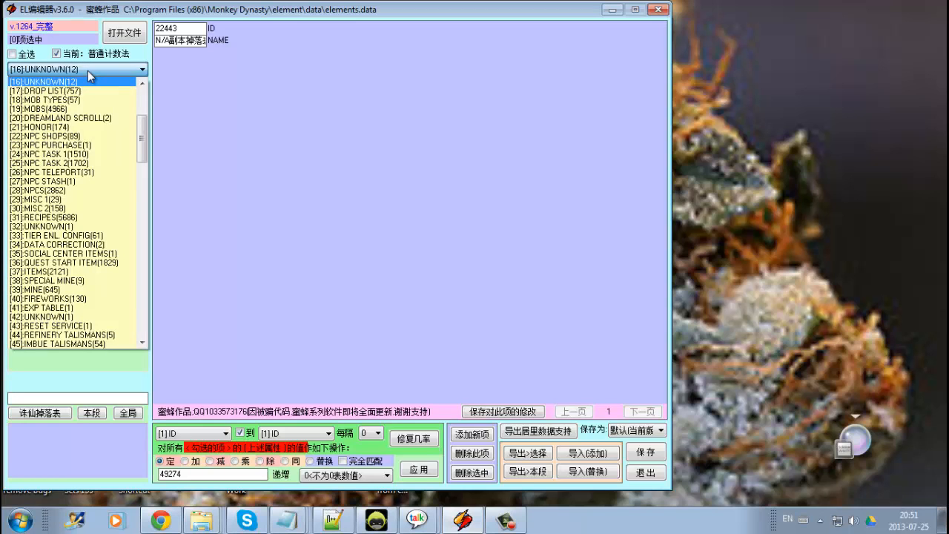
pyautogui.click(88, 70)
pyautogui.click(88, 70)
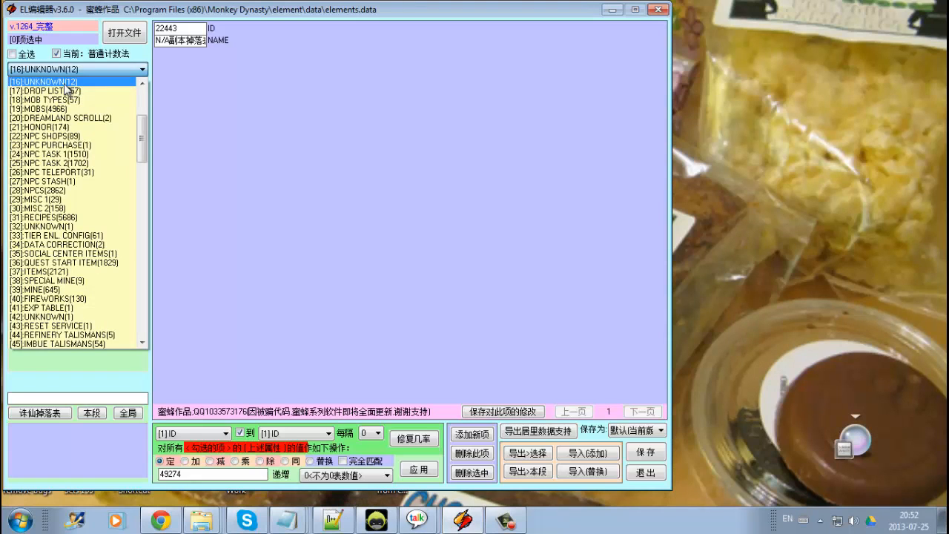
pyautogui.click(65, 84)
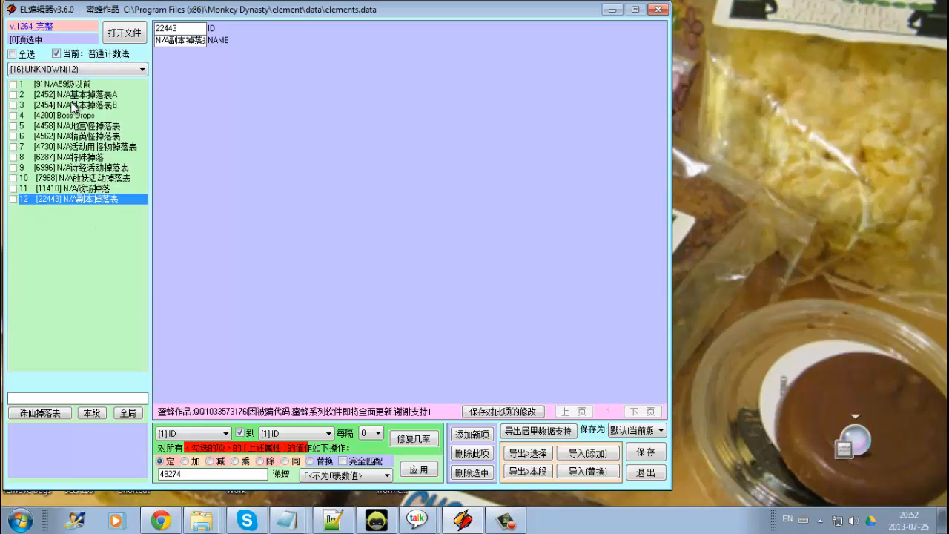
# Switch to the DROP LIST category and show the second page of the selected entry's drop fields.
pyautogui.click(75, 71)
pyautogui.click(87, 90)
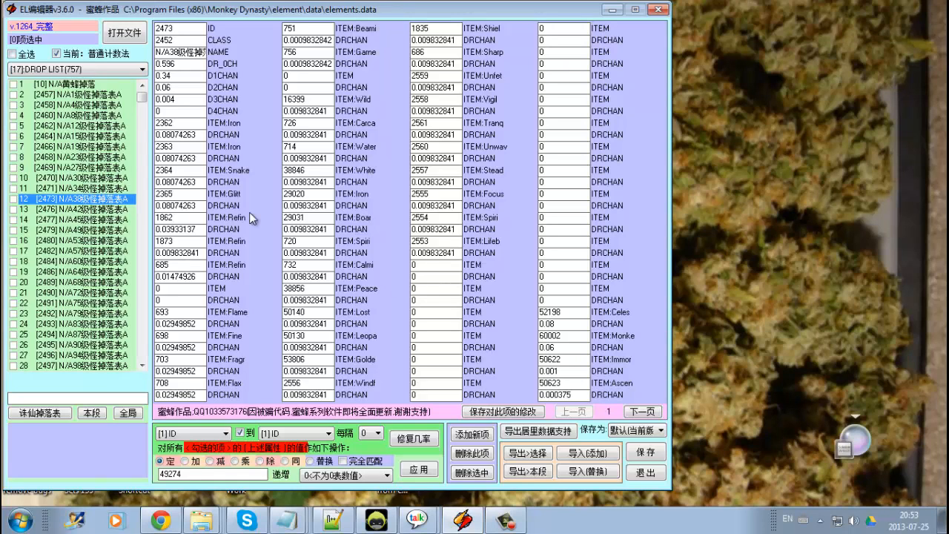
pyautogui.click(634, 411)
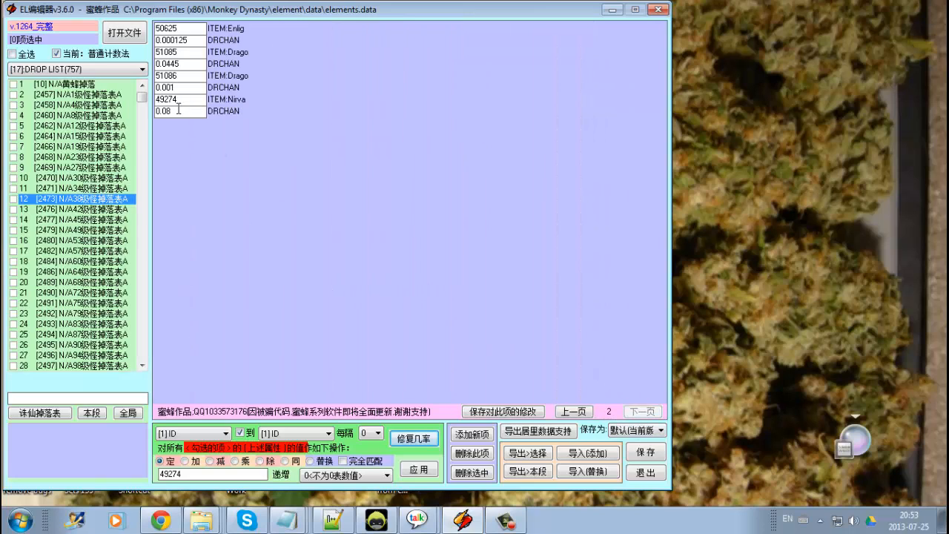
# Browse the first drop list entries, ticking and unticking the seventh one.
pyautogui.click(85, 96)
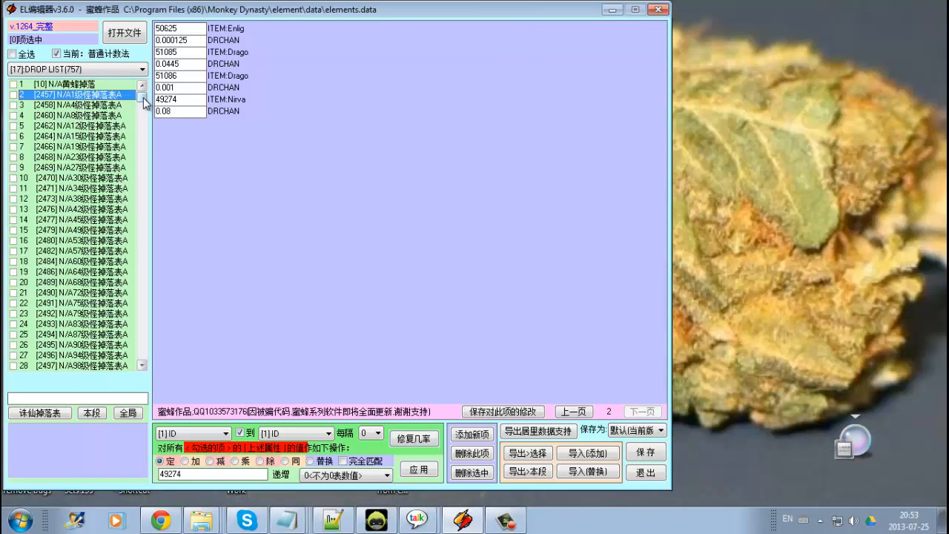
pyautogui.click(93, 105)
pyautogui.click(92, 96)
pyautogui.click(95, 105)
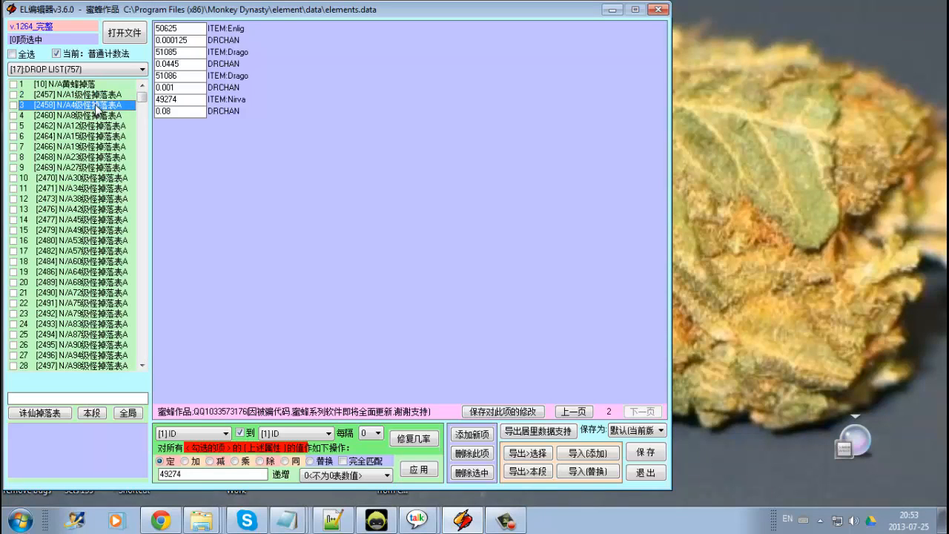
pyautogui.click(97, 126)
pyautogui.doubleClick(99, 148)
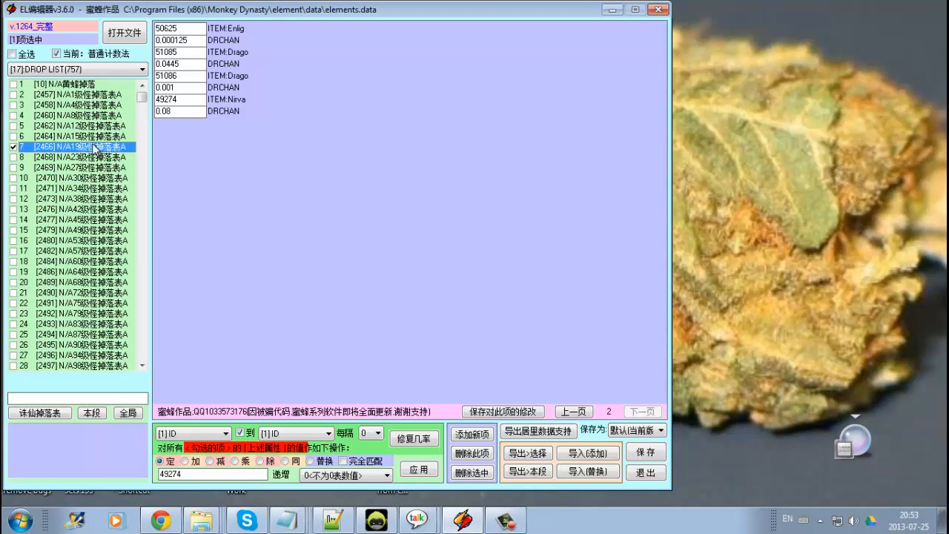
pyautogui.doubleClick(102, 135)
pyautogui.doubleClick(101, 147)
pyautogui.doubleClick(99, 137)
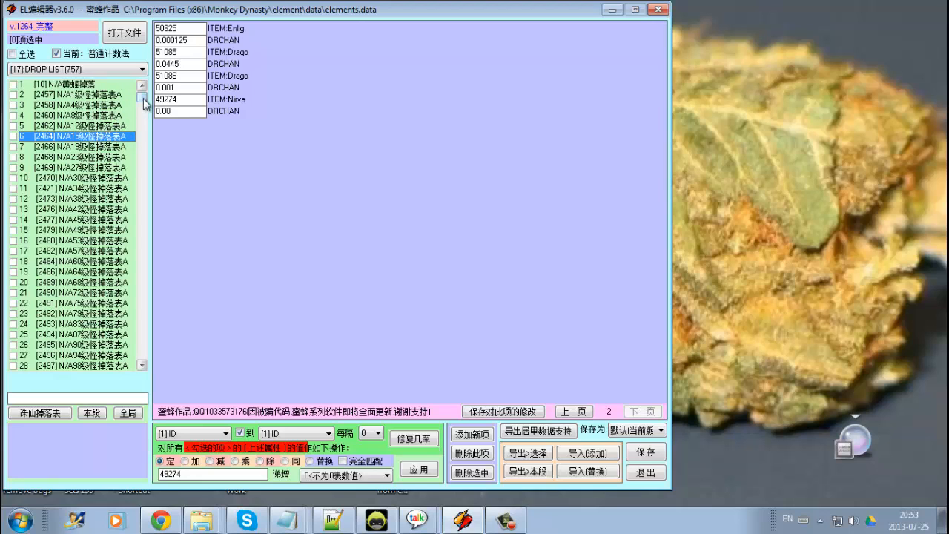
# Scroll down the drop list and browse the entries numbered 538 to 543.
pyautogui.moveTo(141, 102); pyautogui.dragTo(138, 282)
pyautogui.click(109, 201)
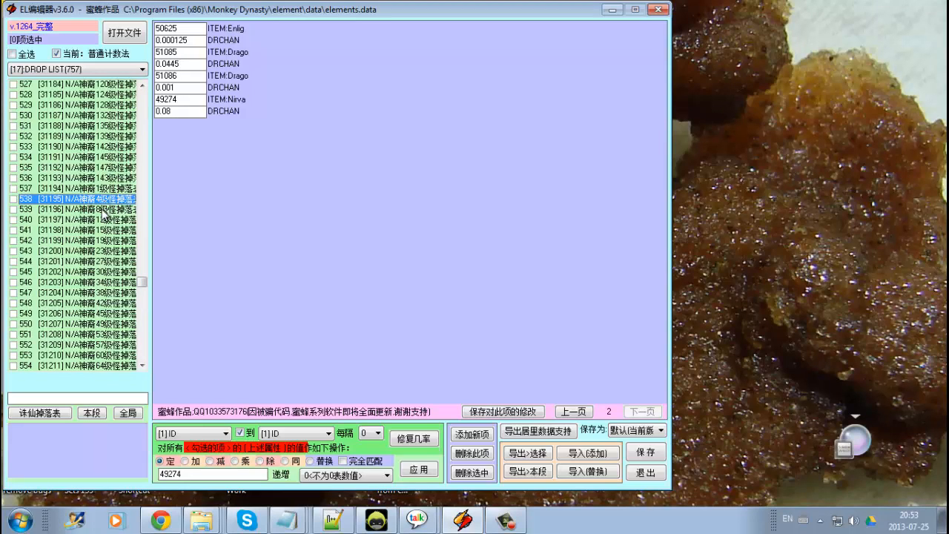
pyautogui.click(109, 242)
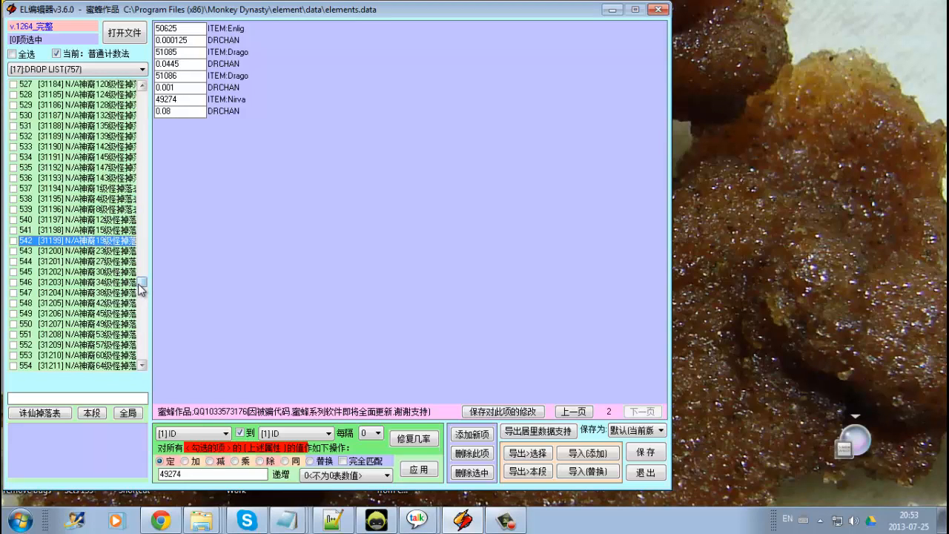
pyautogui.click(104, 211)
pyautogui.click(108, 199)
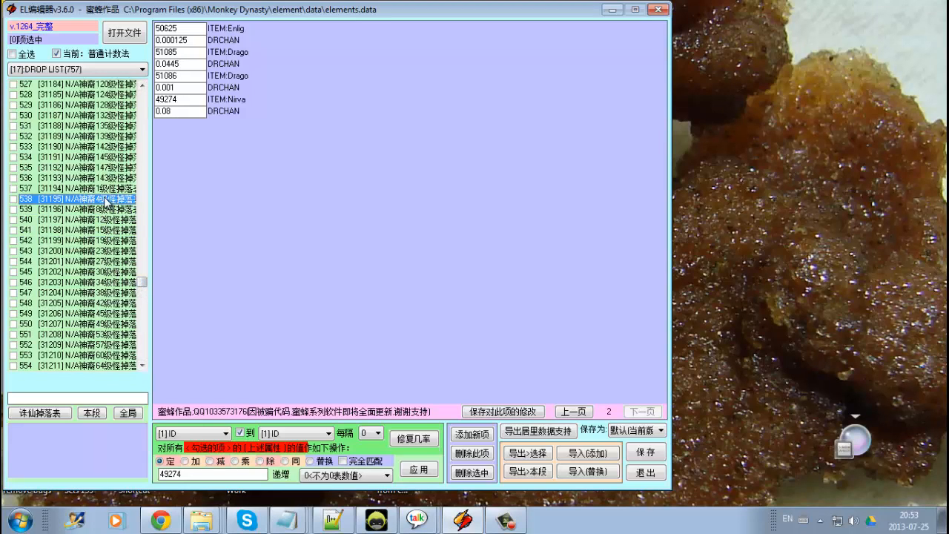
pyautogui.click(98, 252)
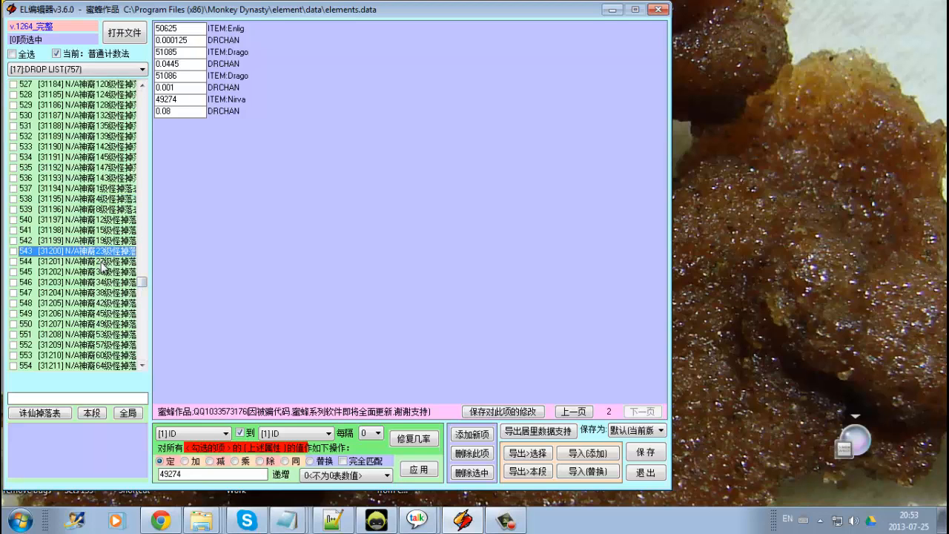
# Scroll the drop list back to the top and browse the first few entries.
pyautogui.moveTo(144, 290); pyautogui.dragTo(150, 99)
pyautogui.click(88, 87)
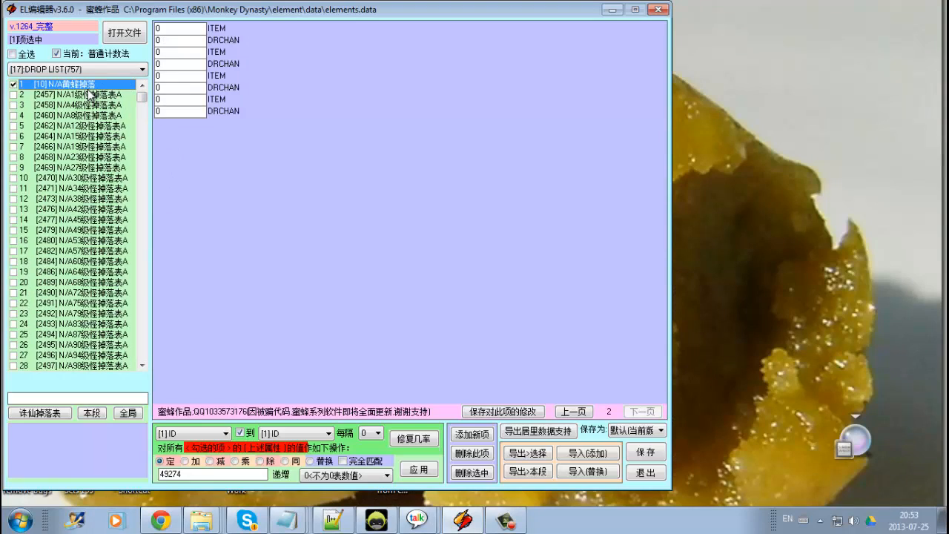
pyautogui.click(89, 94)
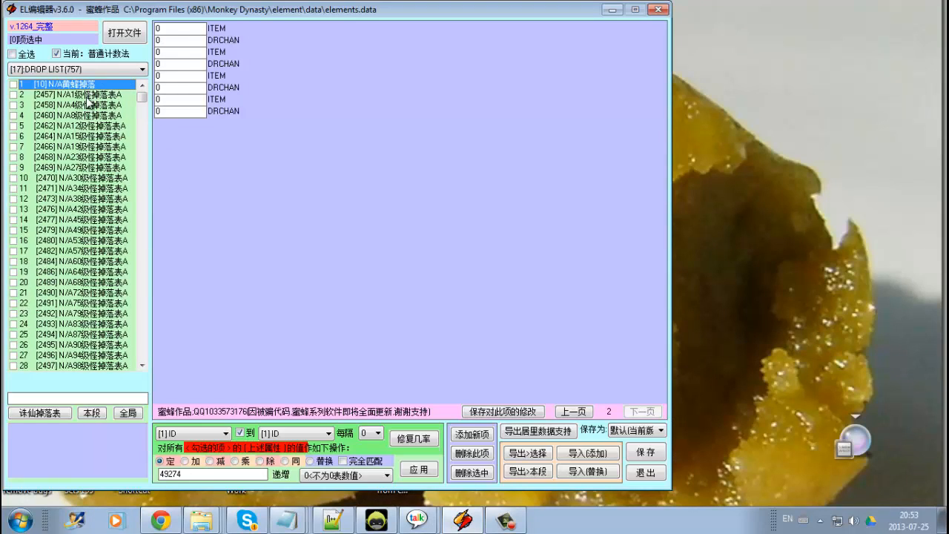
pyautogui.click(98, 148)
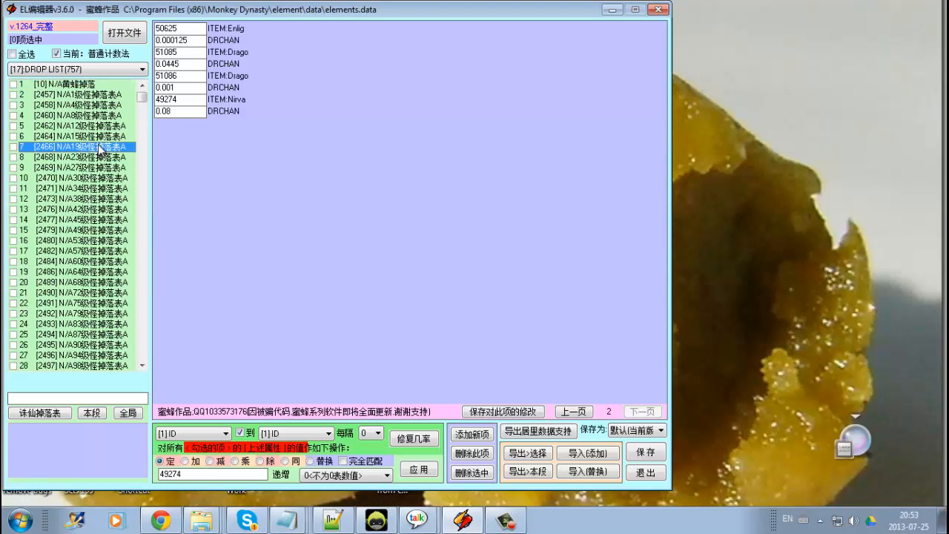
# Switch to the MOBS category and inspect the Butterfly mob's drop, drop type and chance fields.
pyautogui.click(100, 68)
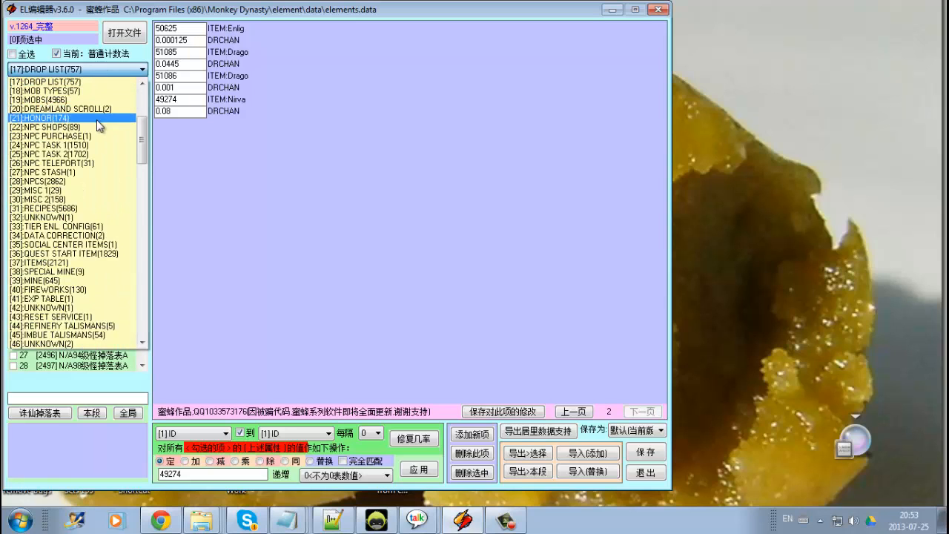
pyautogui.scroll(1, 96, 120)
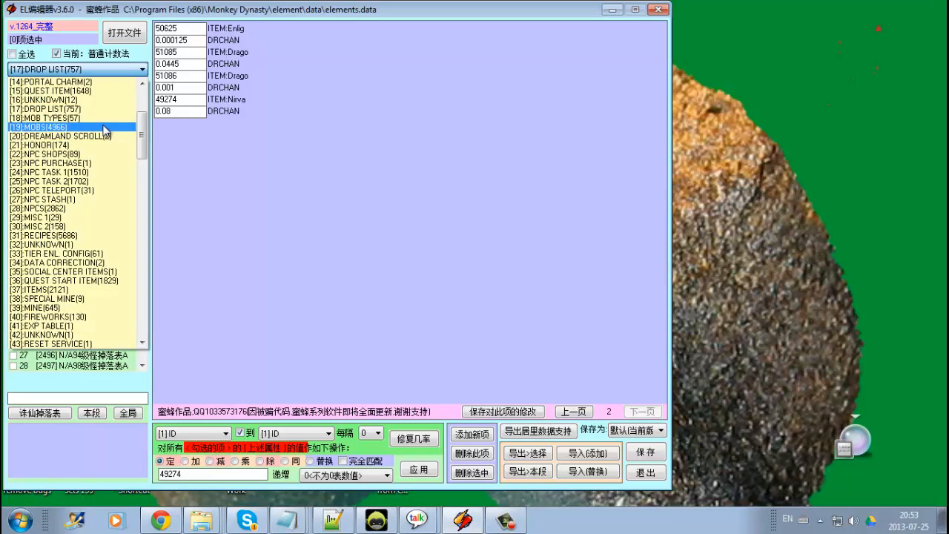
pyautogui.click(103, 127)
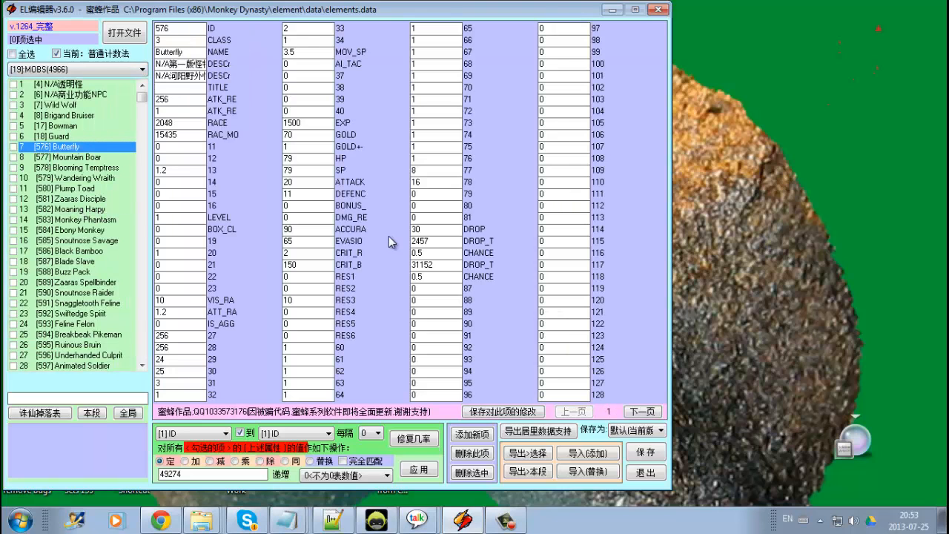
pyautogui.click(436, 233)
pyautogui.click(421, 230)
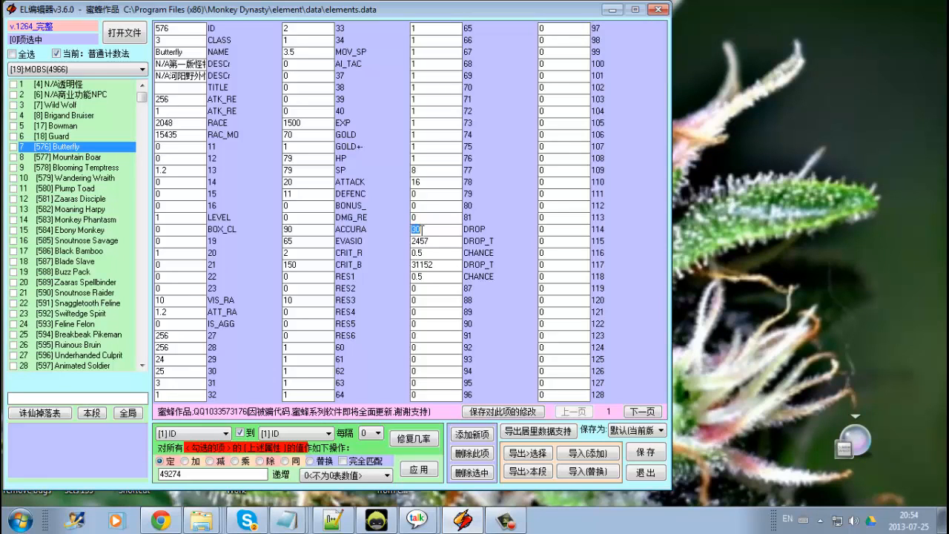
pyautogui.click(434, 277)
pyautogui.click(440, 241)
pyautogui.click(445, 262)
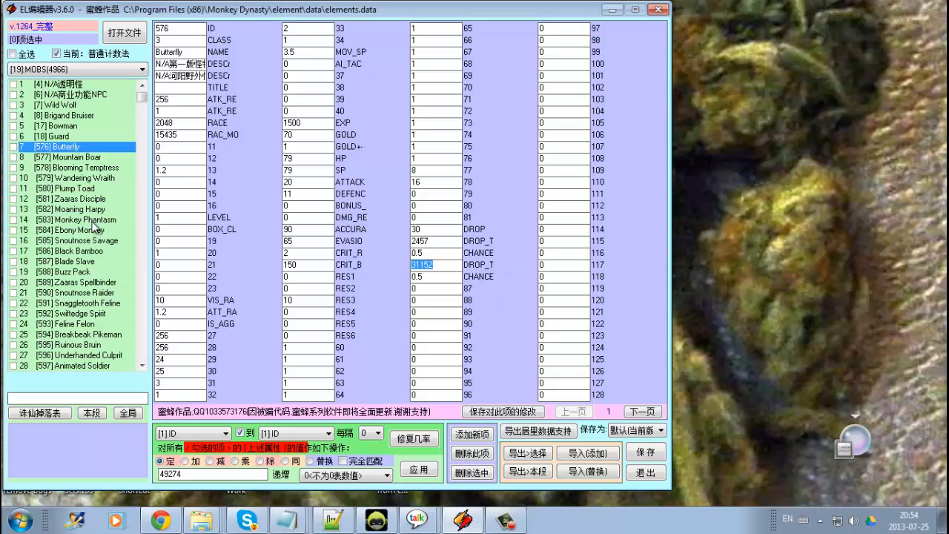
# Return to the DROP LIST category, open the second entry and page through its drop fields.
pyautogui.click(73, 70)
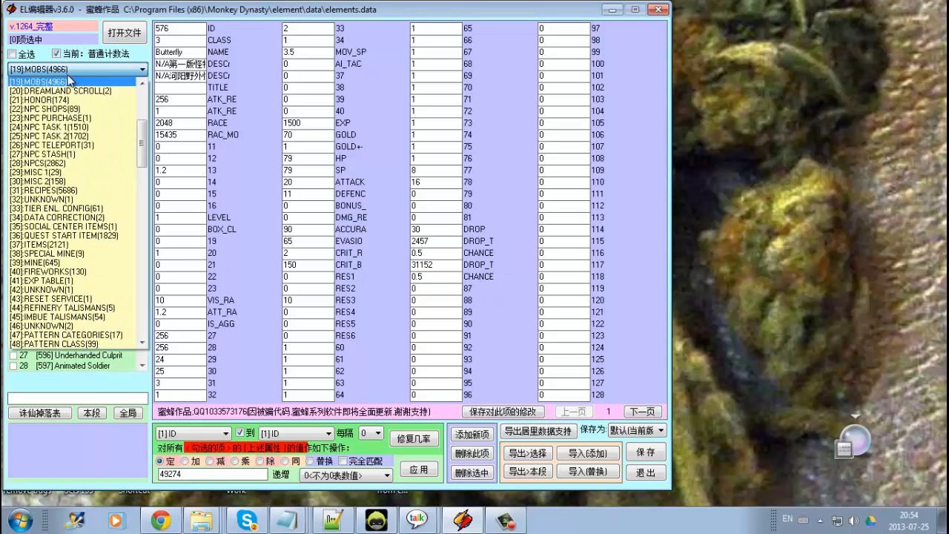
pyautogui.scroll(1, 84, 106)
pyautogui.click(88, 92)
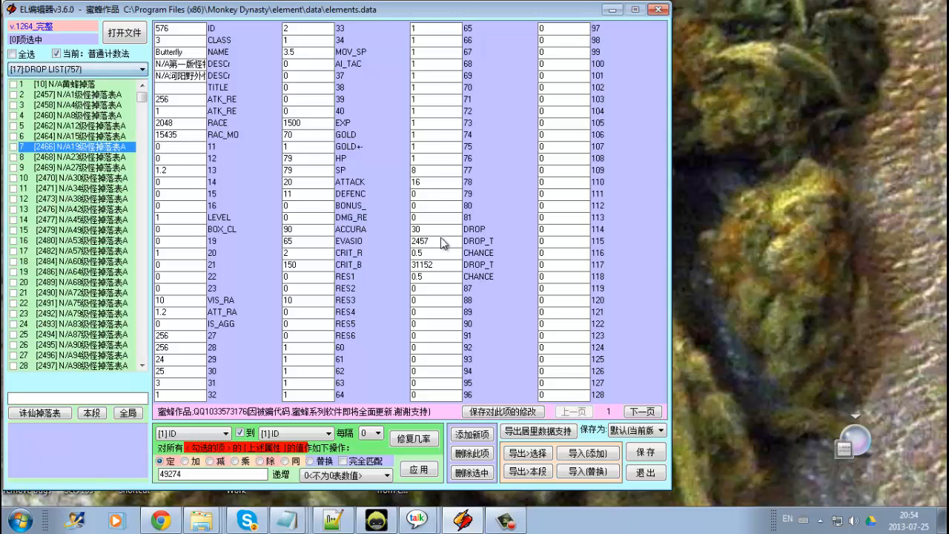
pyautogui.click(80, 86)
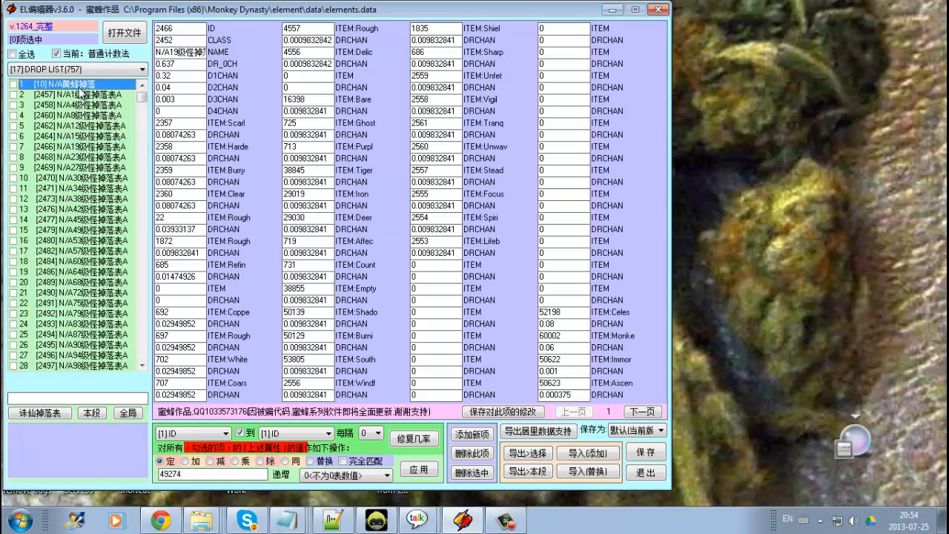
pyautogui.click(81, 95)
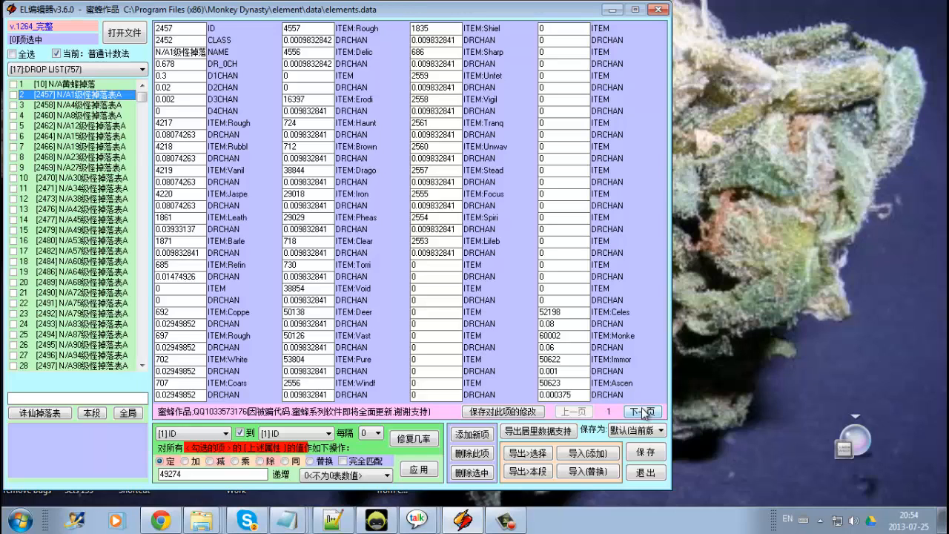
pyautogui.click(189, 170)
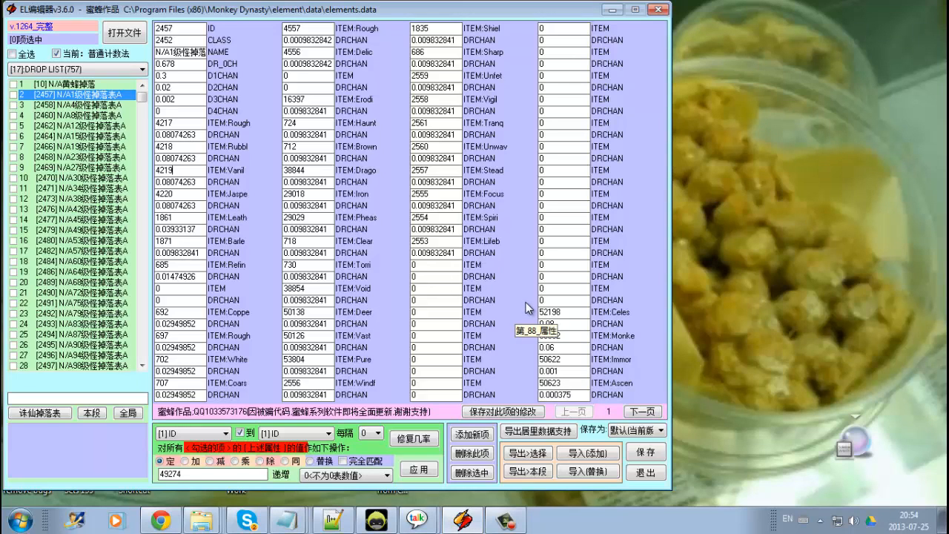
pyautogui.click(643, 411)
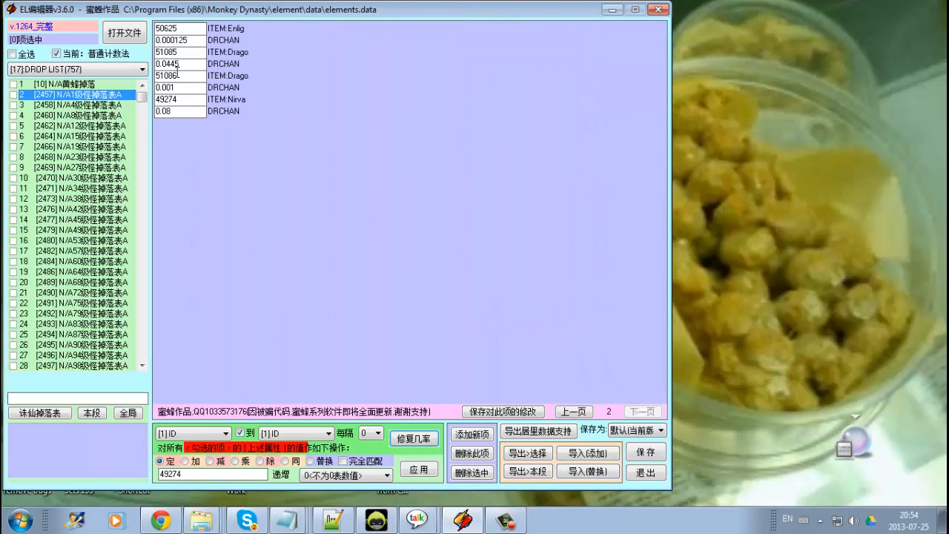
pyautogui.click(573, 411)
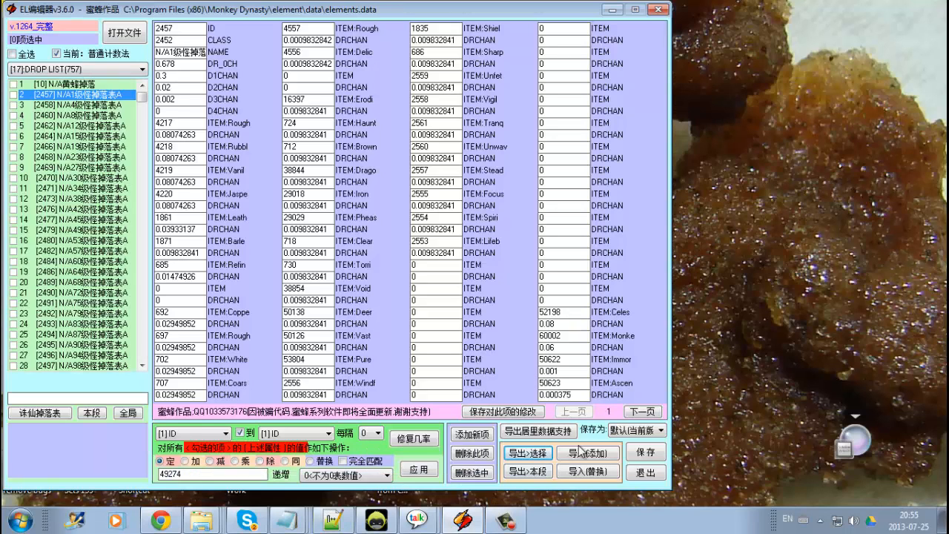
# Tick drop list entries 2 through 6.
pyautogui.click(13, 95)
pyautogui.click(13, 105)
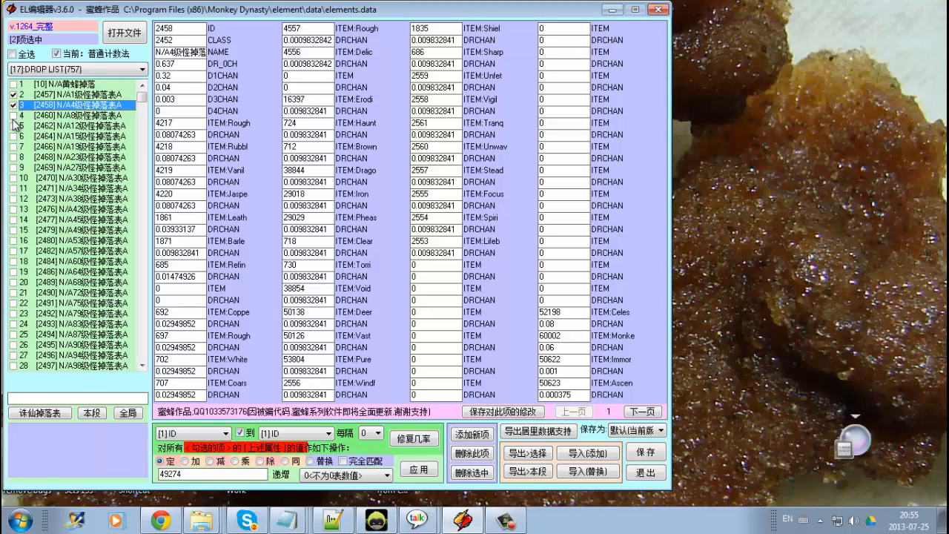
pyautogui.click(12, 115)
pyautogui.click(13, 125)
pyautogui.click(12, 136)
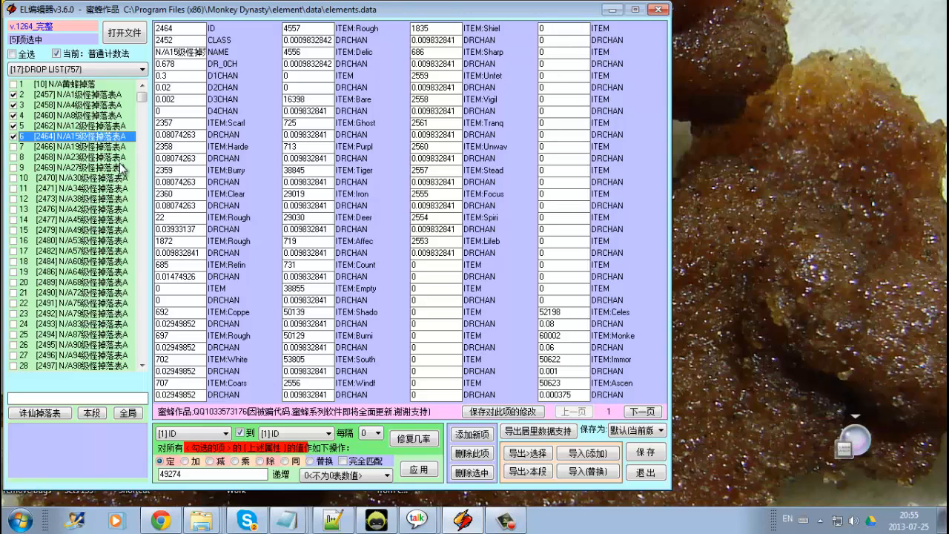
# Inspect entries 5 and 6, selecting their first item ID and chance fields, and toggle entry 5's tick.
pyautogui.click(82, 127)
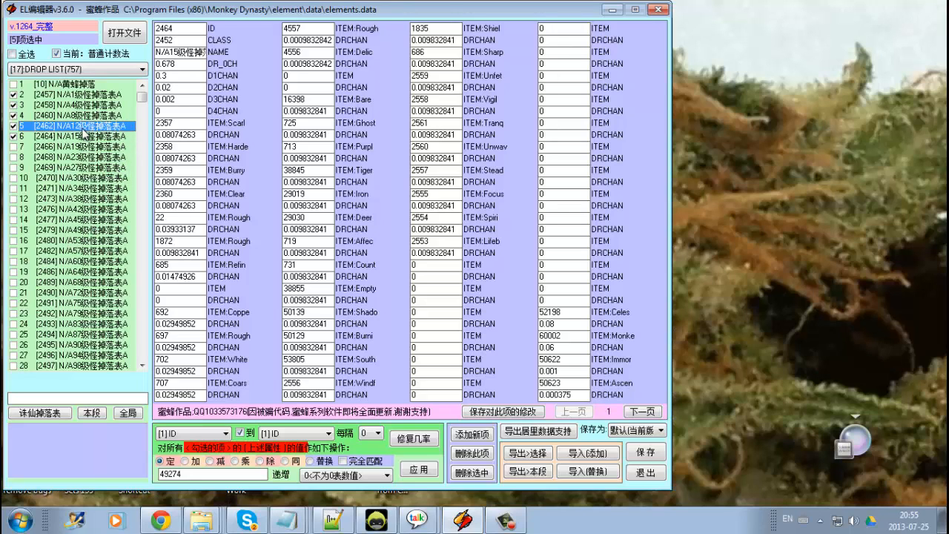
pyautogui.click(79, 138)
pyautogui.click(79, 128)
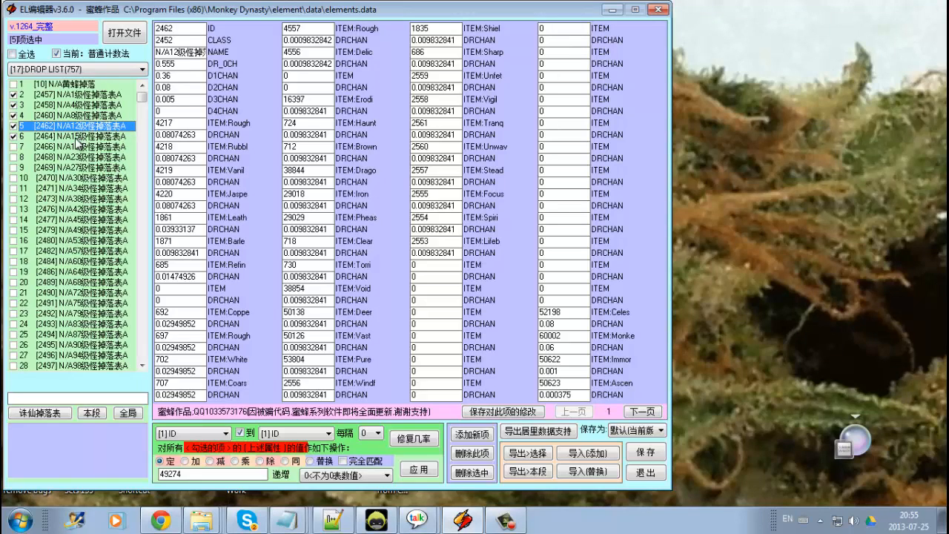
pyautogui.doubleClick(189, 123)
pyautogui.doubleClick(176, 135)
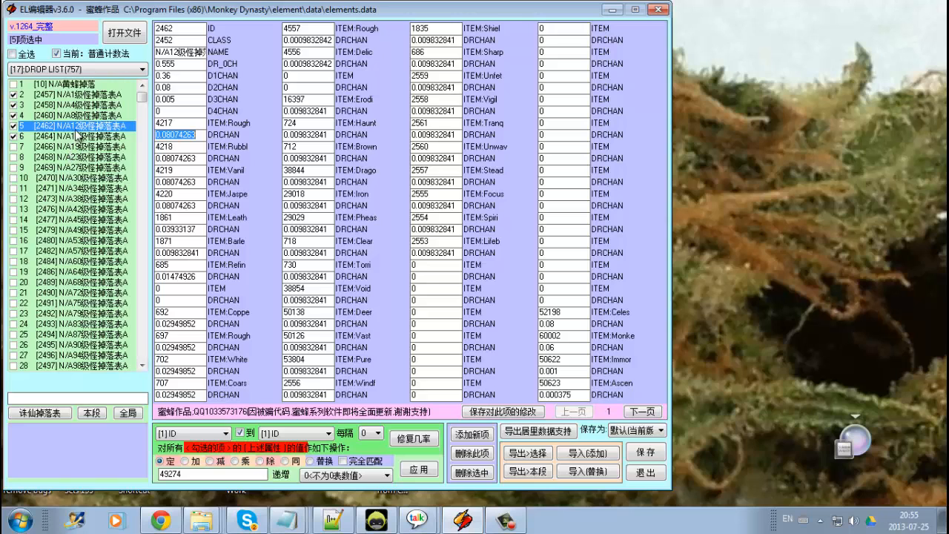
pyautogui.click(75, 129)
pyautogui.click(66, 138)
pyautogui.click(15, 126)
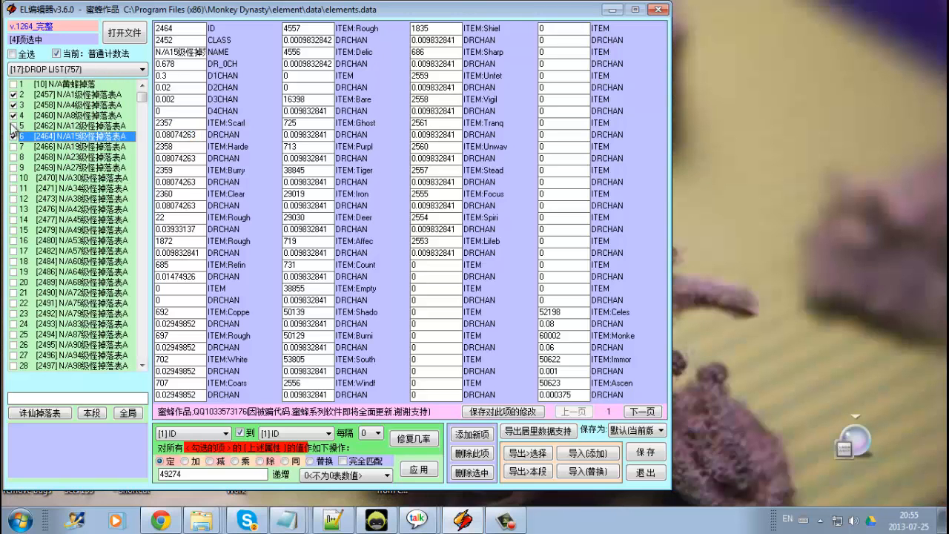
# Scroll down the drop list and step through the entries from 41 to 64.
pyautogui.scroll(-9, 86, 304)
pyautogui.scroll(-1, 86, 304)
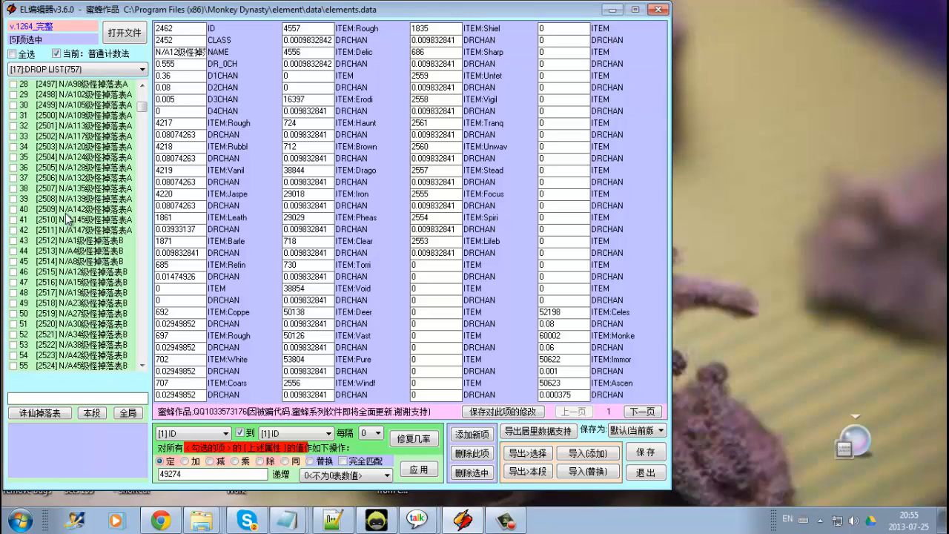
pyautogui.click(71, 211)
pyautogui.click(76, 242)
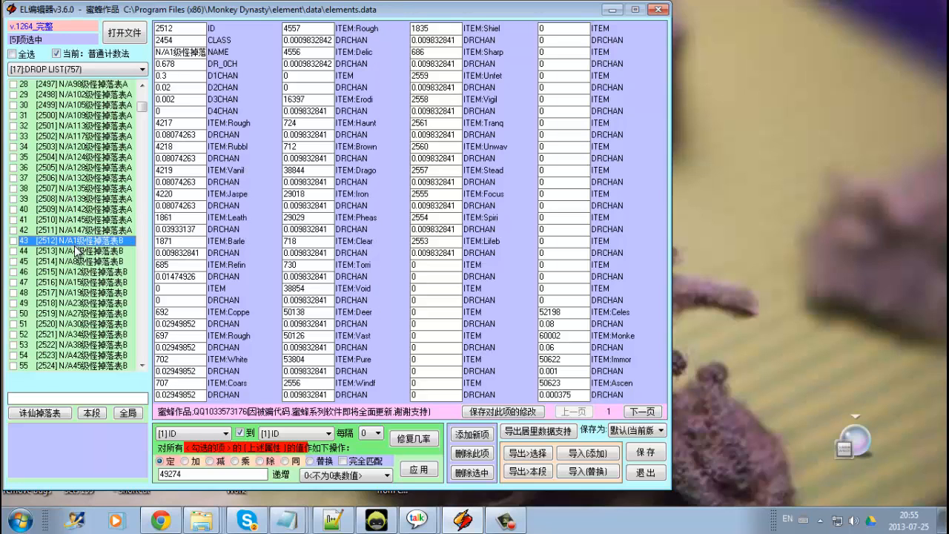
pyautogui.press('Down')
pyautogui.press('Down')
pyautogui.press('Down')
pyautogui.press('Down')
pyautogui.press('Down')
pyautogui.press('Down')
pyautogui.press('Down')
pyautogui.press('Down')
pyautogui.press('Down')
pyautogui.press('Down')
pyautogui.press('Down')
pyautogui.press('Down')
pyautogui.press('Down')
pyautogui.press('Down')
pyautogui.press('Down')
pyautogui.press('Down')
pyautogui.press('Down')
pyautogui.press('Down')
pyautogui.press('Down')
pyautogui.press('Down')
pyautogui.press('Down')
pyautogui.press('Down')
pyautogui.press('Down')
pyautogui.press('Down')
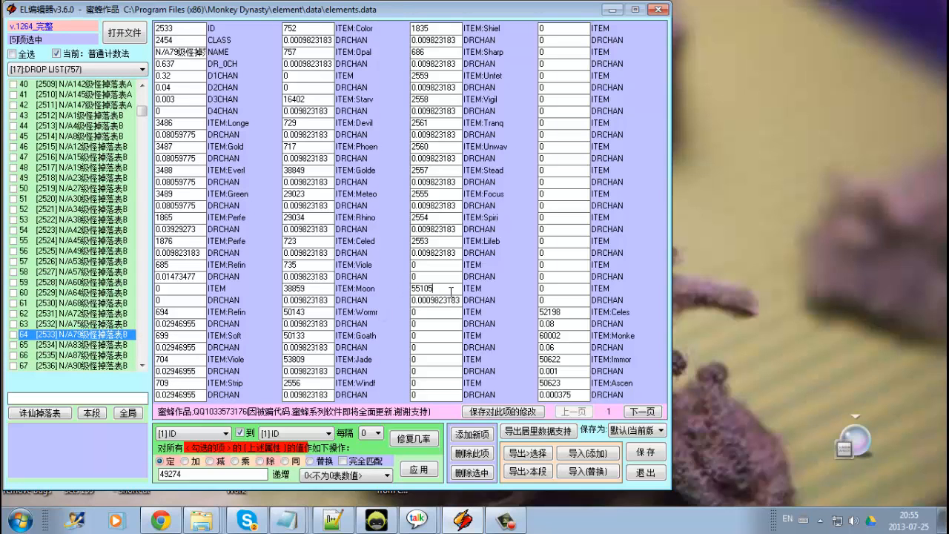
# Inspect entry 64's drop item ID and chance fields.
pyautogui.click(451, 290)
pyautogui.click(452, 298)
pyautogui.click(448, 289)
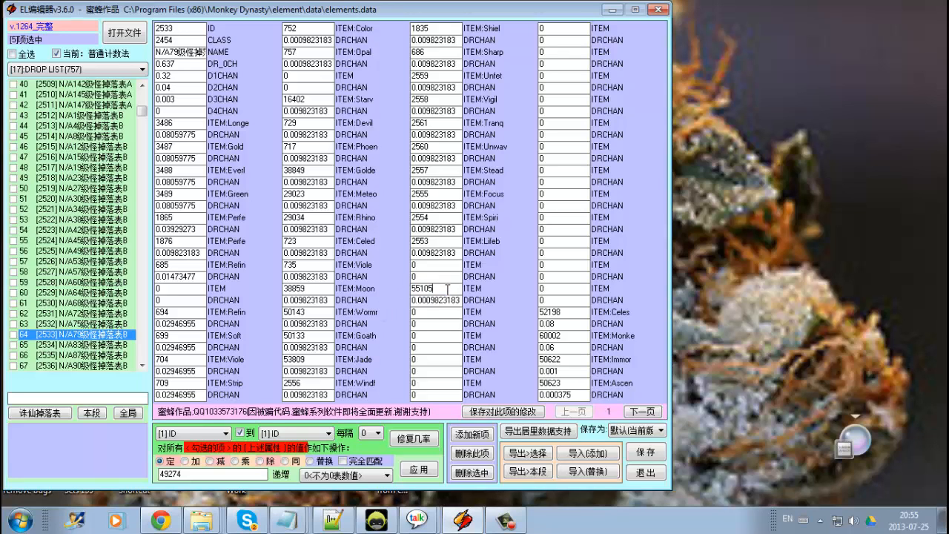
pyautogui.click(448, 311)
pyautogui.click(449, 300)
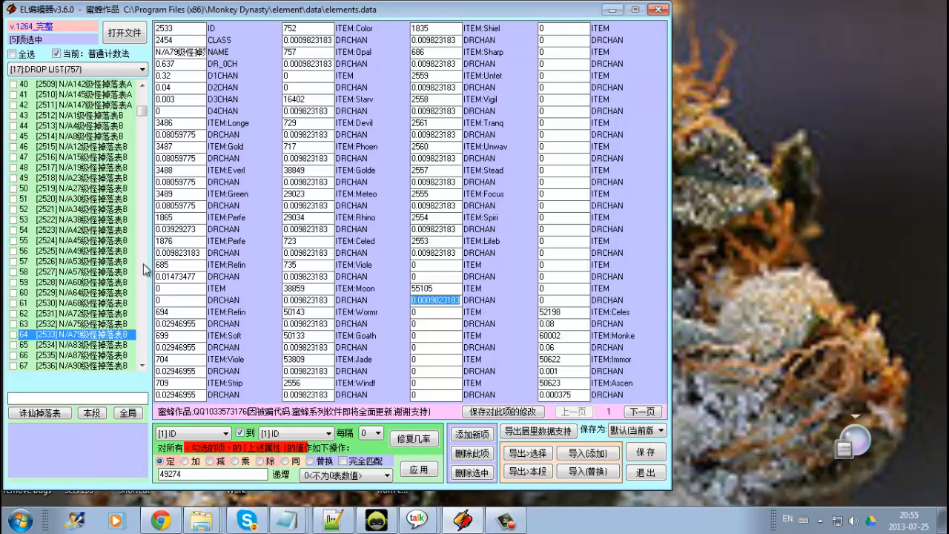
pyautogui.click(196, 133)
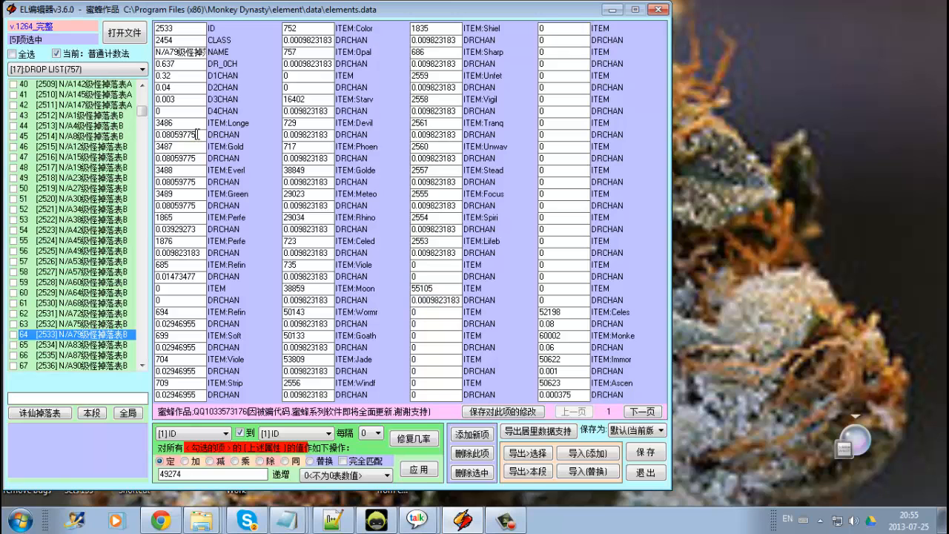
pyautogui.click(429, 290)
# Return to the top of the drop list and select the second entry.
pyautogui.click(107, 314)
pyautogui.scroll(13, 104, 297)
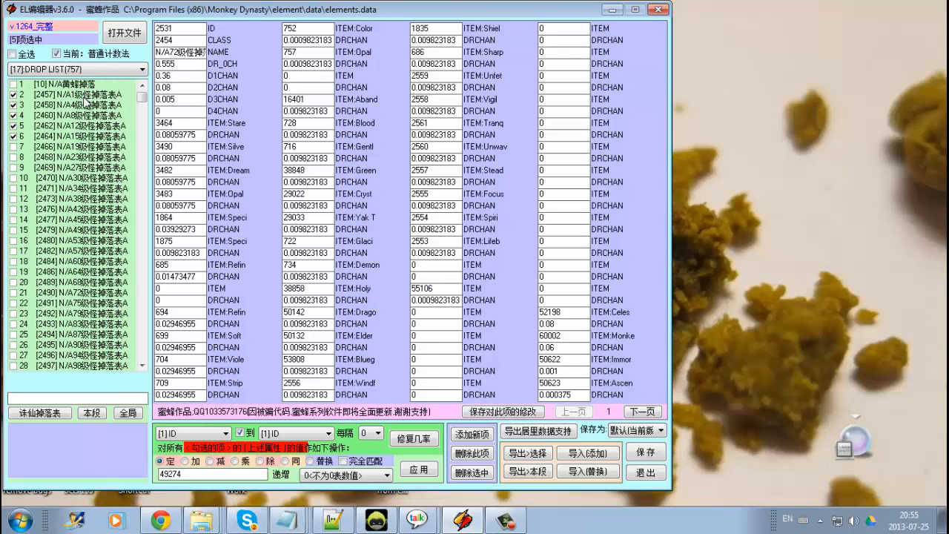
pyautogui.click(84, 95)
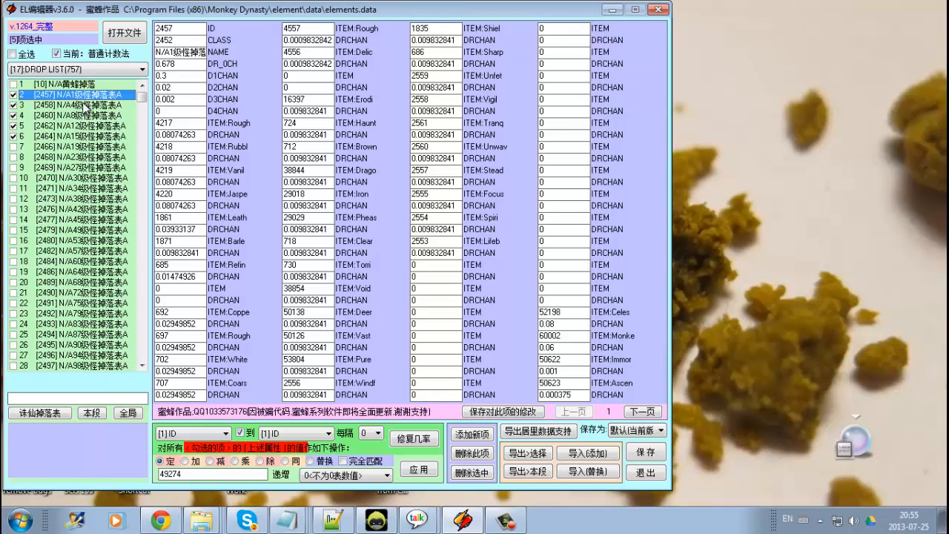
pyautogui.click(503, 525)
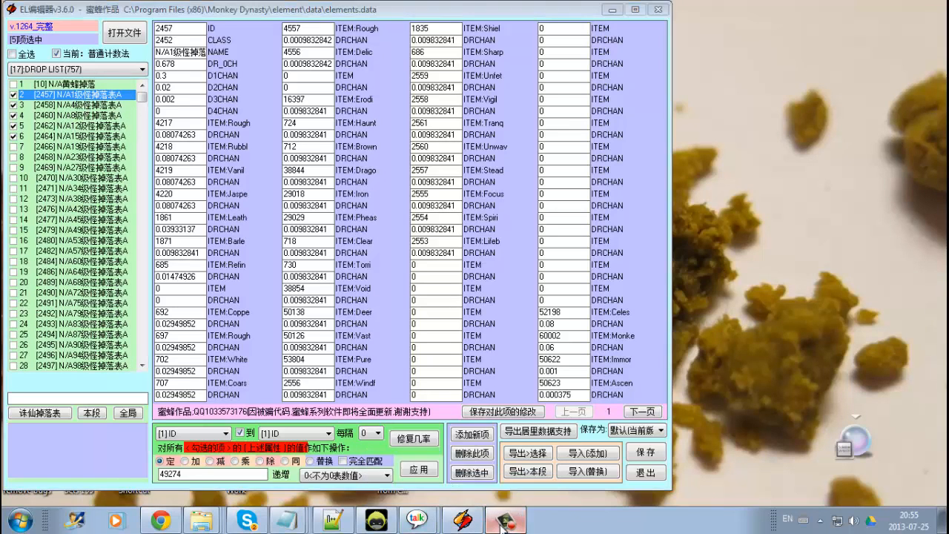
pyautogui.click(503, 527)
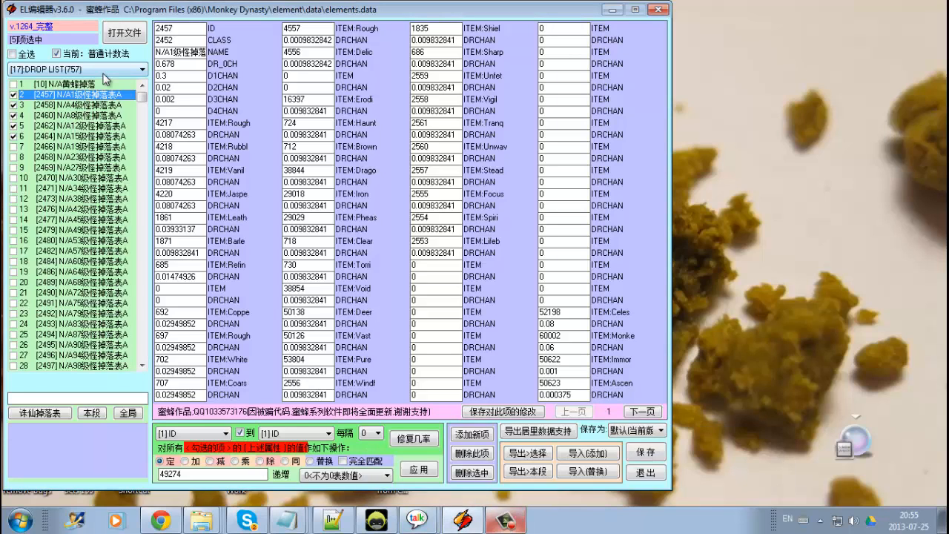
# Select the second entry's item ID and drop chance fields one after another.
pyautogui.click(200, 136)
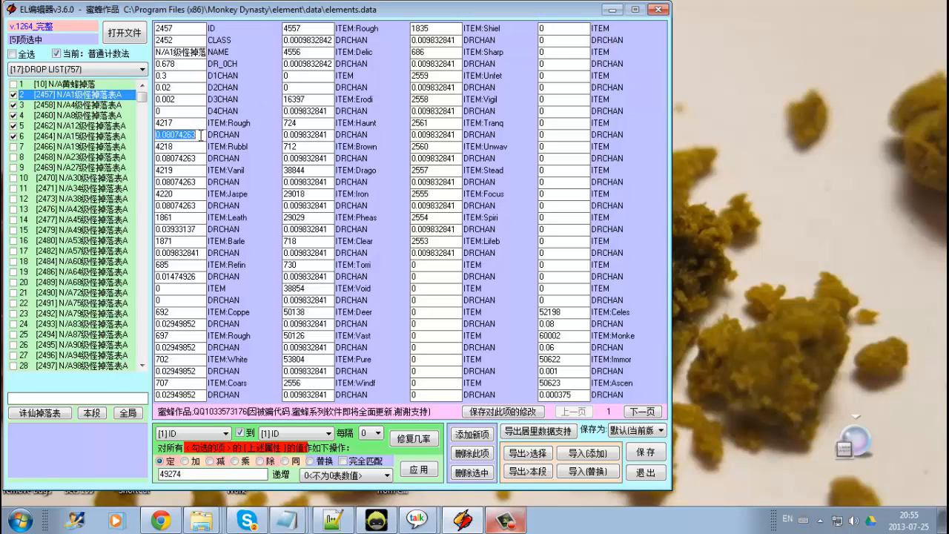
pyautogui.doubleClick(202, 160)
pyautogui.doubleClick(203, 175)
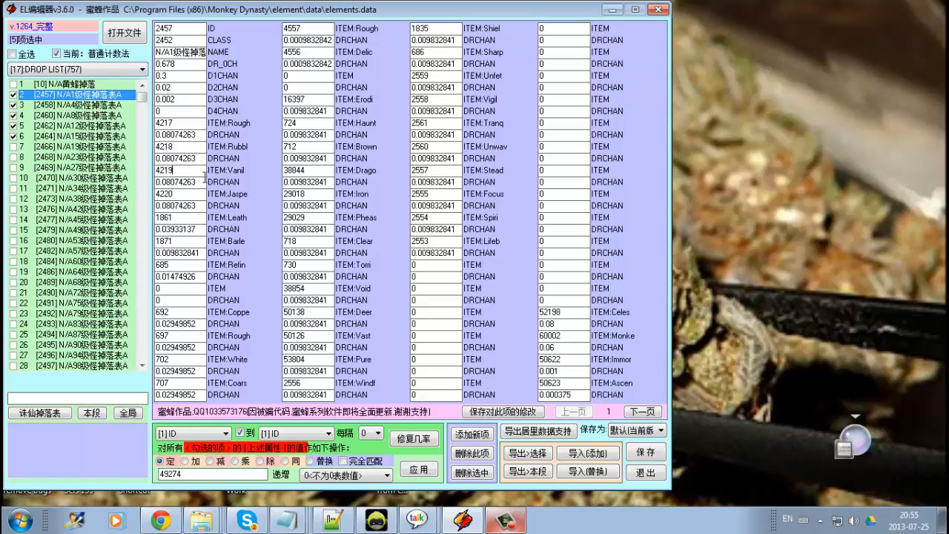
pyautogui.click(202, 182)
pyautogui.doubleClick(202, 182)
pyautogui.doubleClick(198, 206)
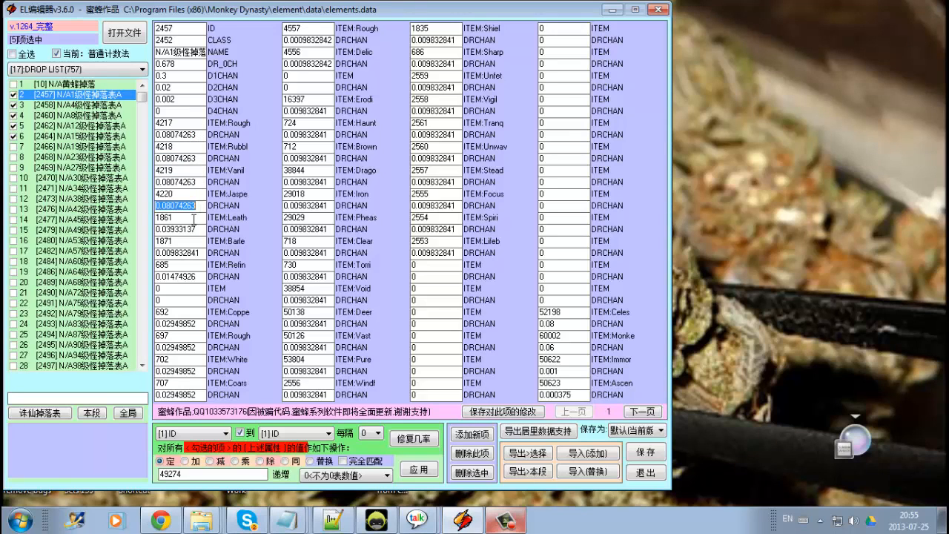
# Examine the drop chance fields across the second entry's columns, ending with the last one in the final column.
pyautogui.doubleClick(201, 230)
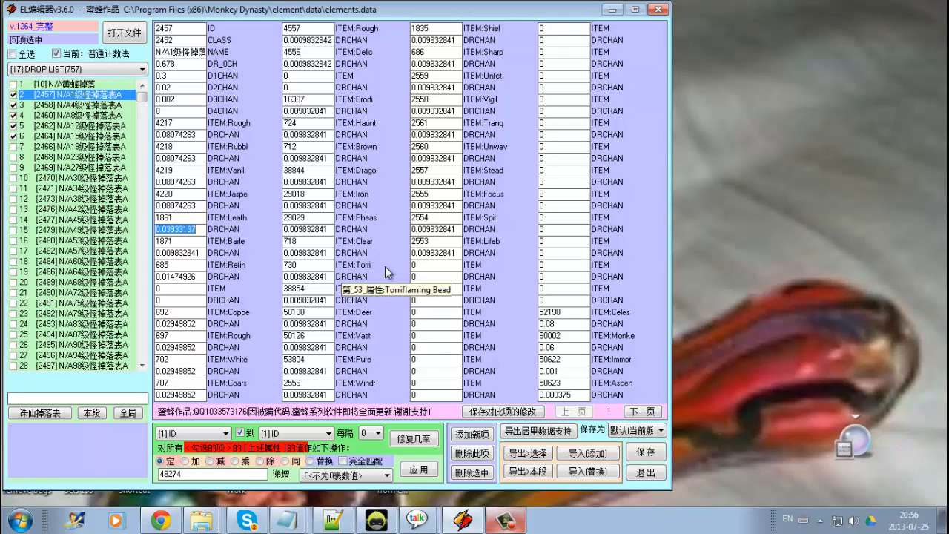
pyautogui.click(456, 183)
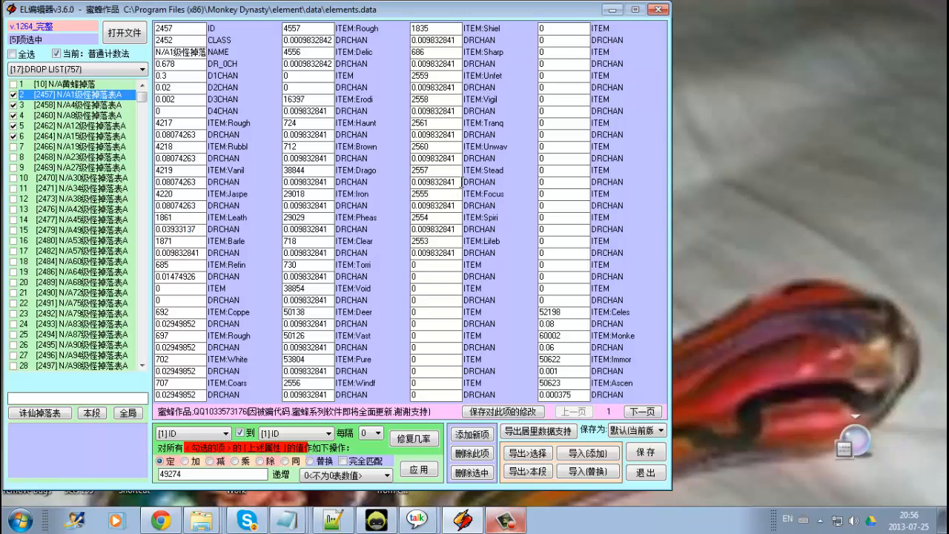
pyautogui.moveTo(461, 181); pyautogui.dragTo(419, 197)
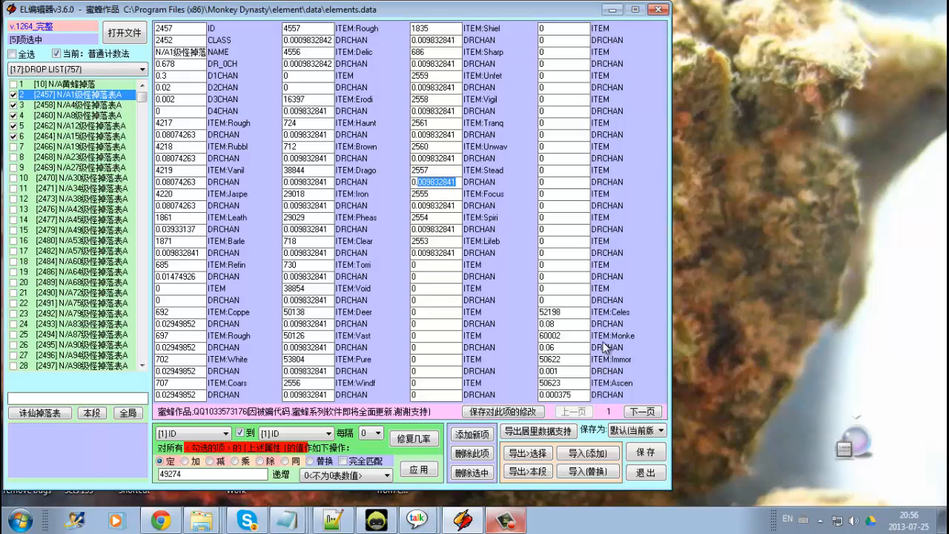
pyautogui.click(586, 324)
pyautogui.click(583, 396)
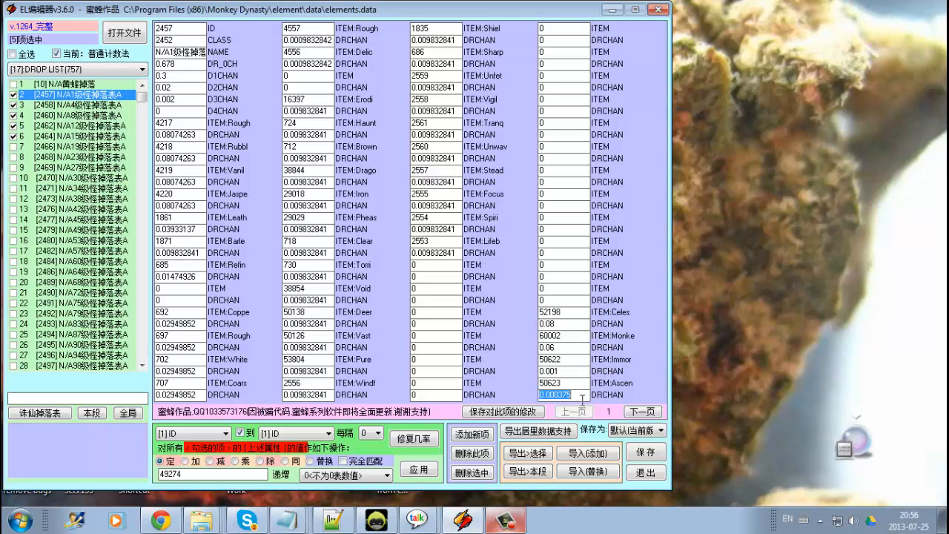
pyautogui.click(563, 394)
pyautogui.doubleClick(575, 396)
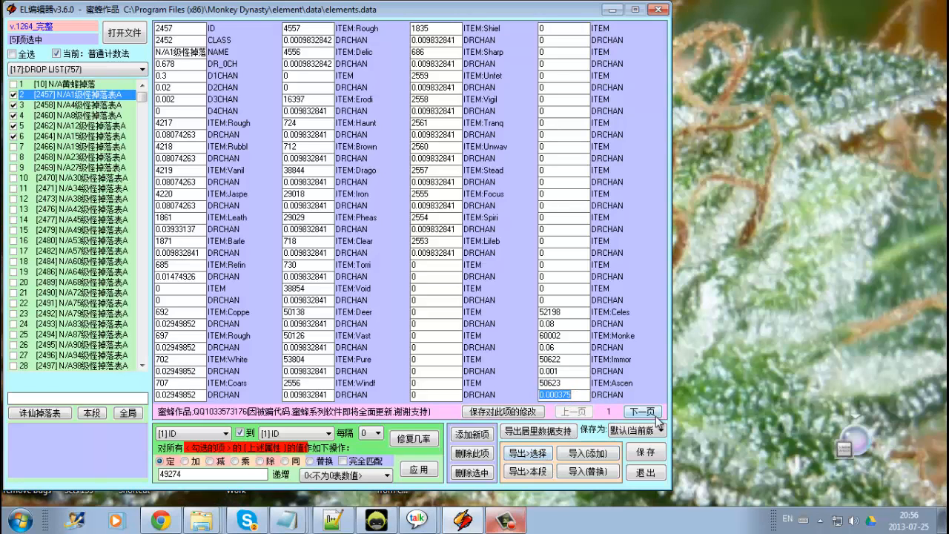
# Inspect the item and drop chance fields on the entry's second page, then return to the first page and check an item ID.
pyautogui.click(643, 411)
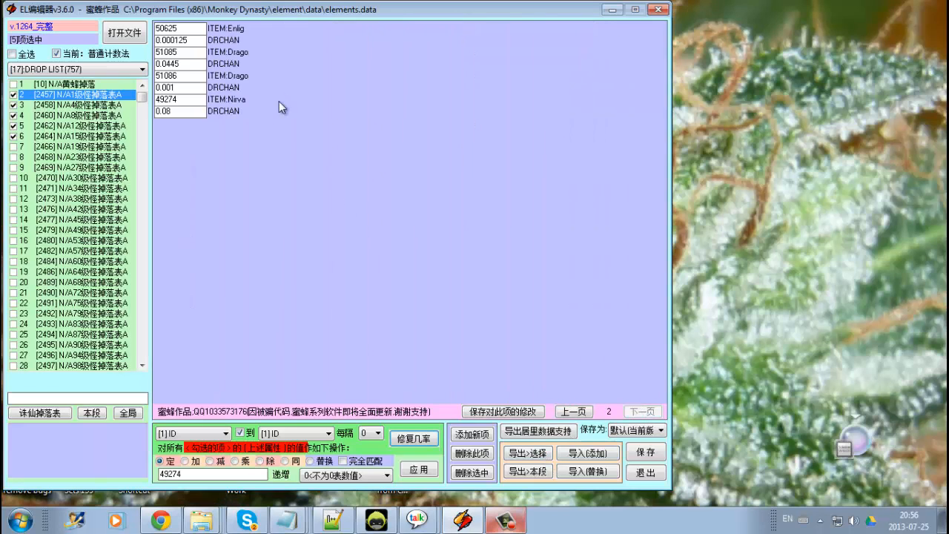
pyautogui.doubleClick(197, 45)
pyautogui.doubleClick(198, 41)
pyautogui.click(199, 42)
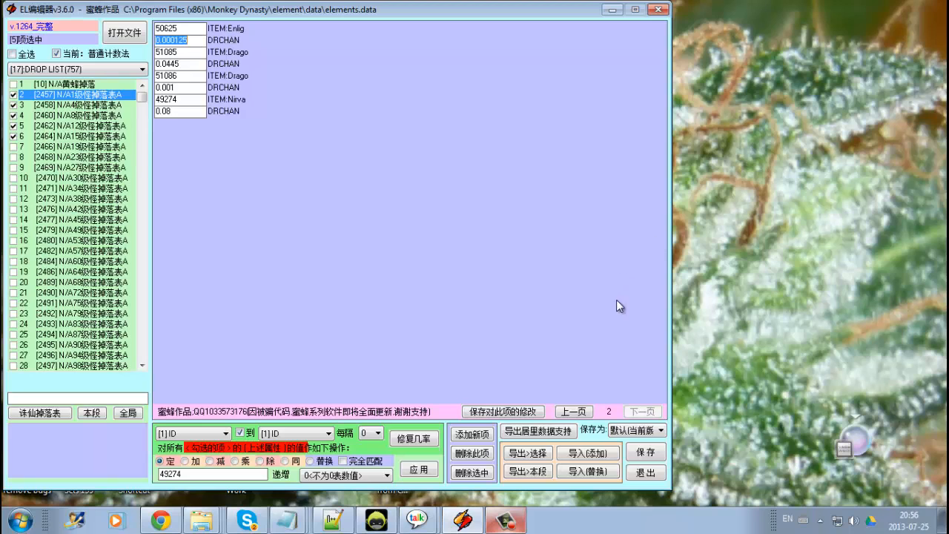
pyautogui.click(574, 412)
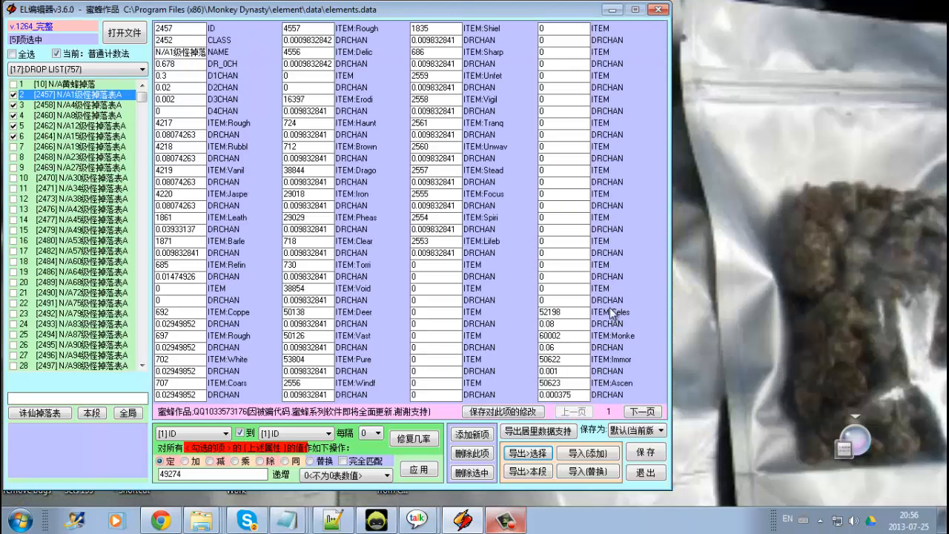
pyautogui.doubleClick(577, 313)
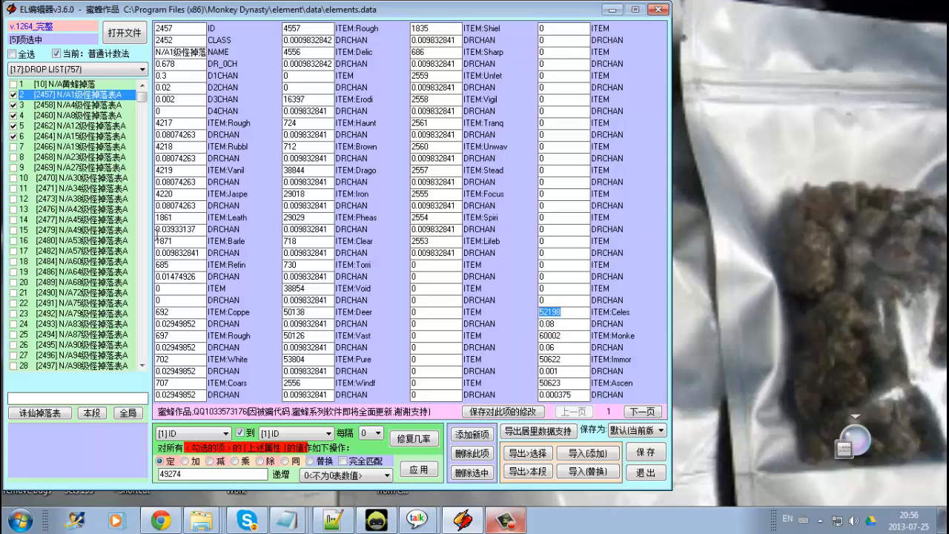
# Batch-set field [135] ITEM to 49275 for the checked drop lists and apply it.
pyautogui.click(199, 434)
pyautogui.scroll(-1, 225, 258)
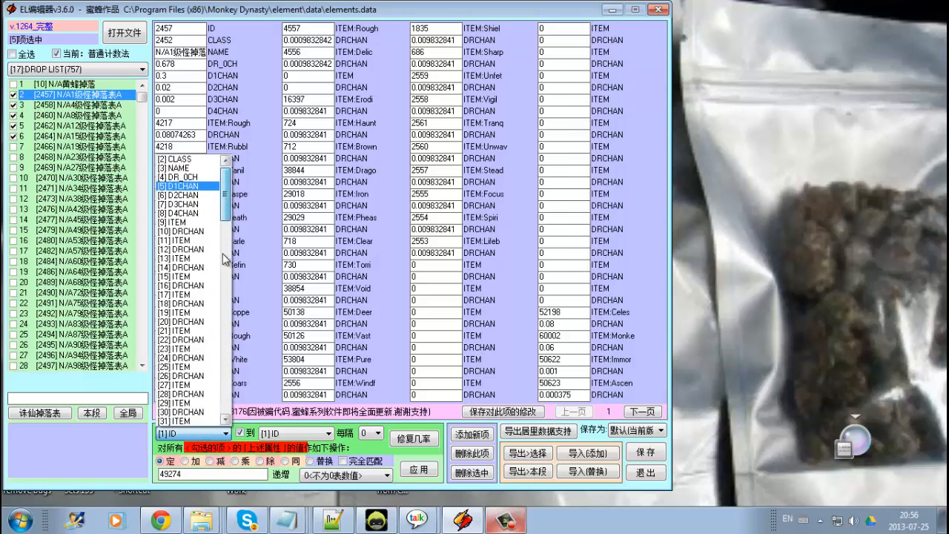
pyautogui.moveTo(225, 258); pyautogui.dragTo(229, 411)
pyautogui.click(191, 413)
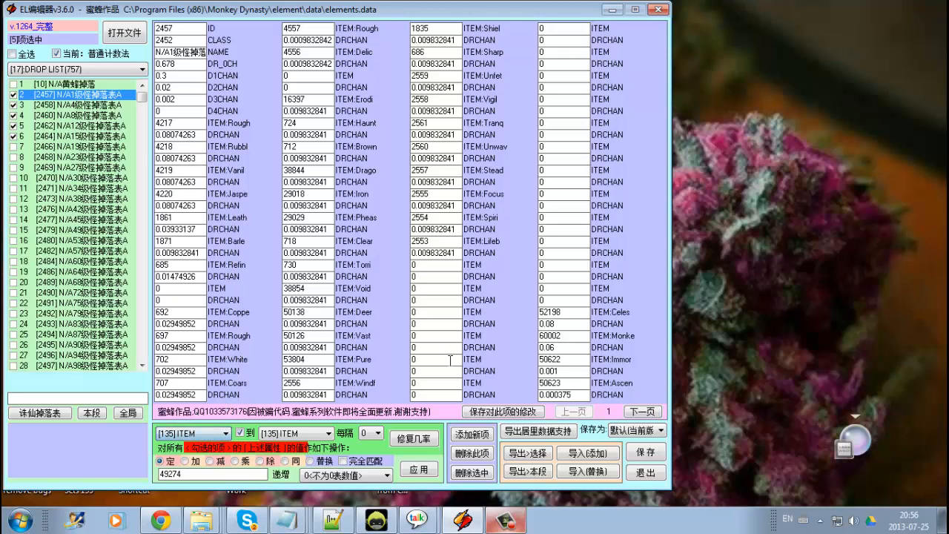
pyautogui.click(642, 412)
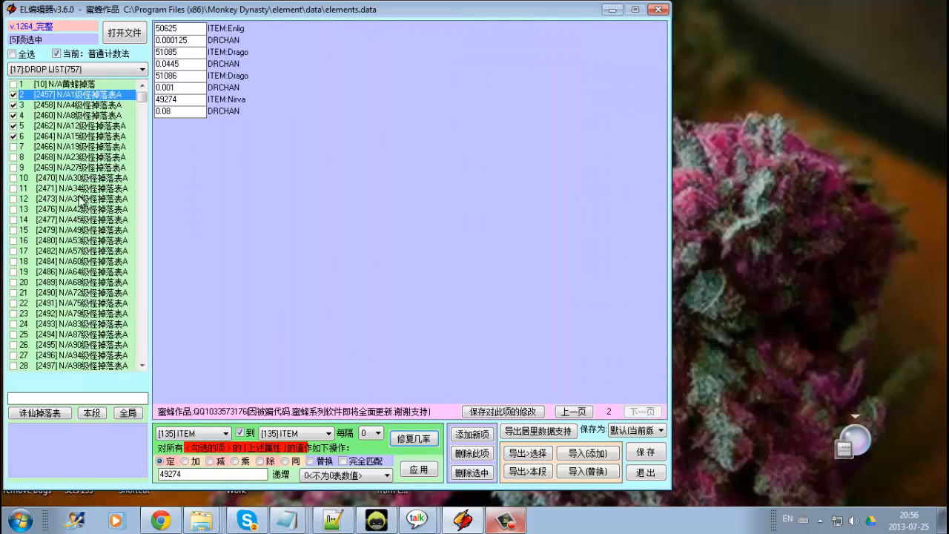
pyautogui.doubleClick(199, 98)
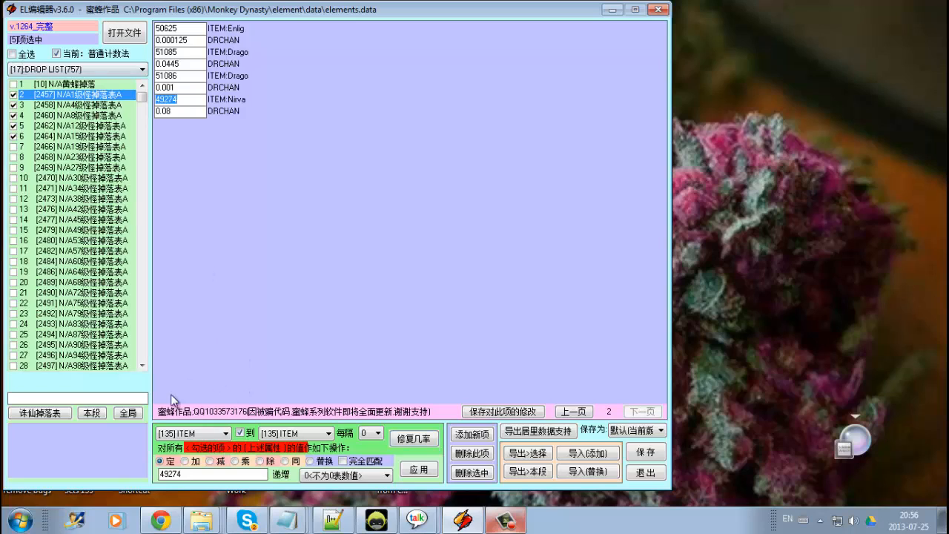
pyautogui.click(178, 475)
pyautogui.write('5')
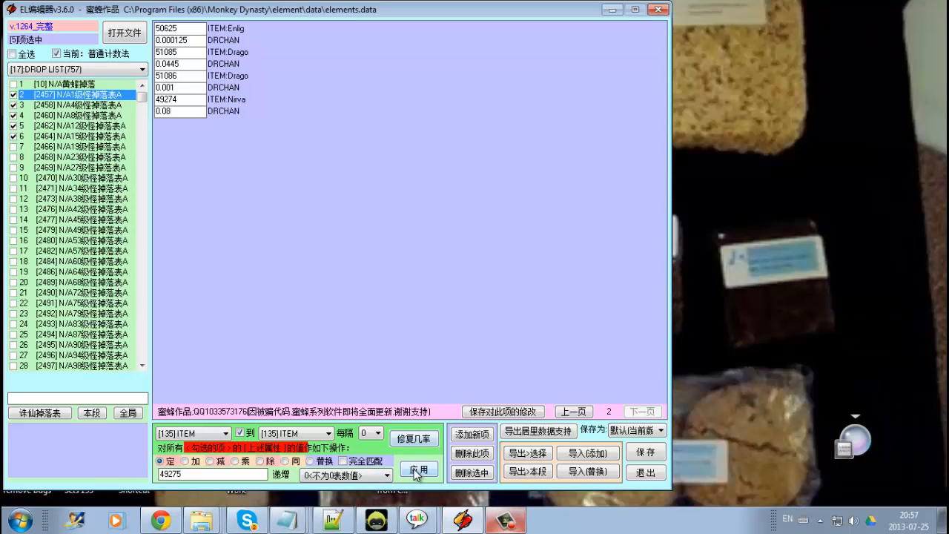
pyautogui.click(417, 472)
# Browse drop lists 3 to 7 and back to compare their last item field.
pyautogui.click(56, 109)
pyautogui.click(72, 118)
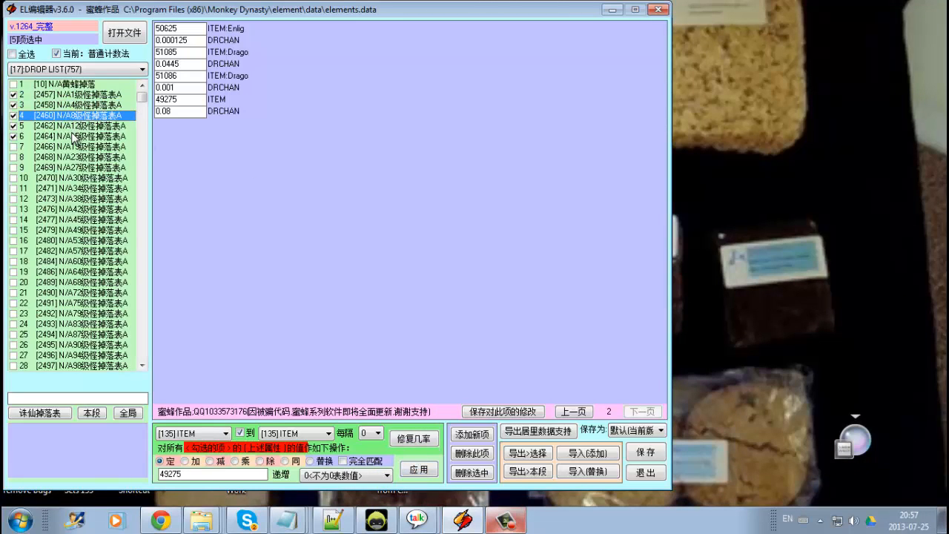
pyautogui.click(74, 129)
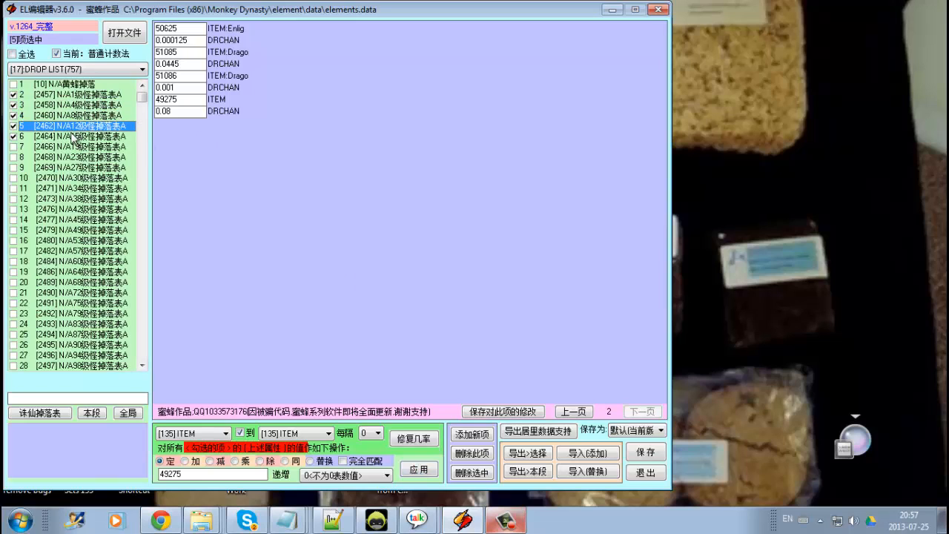
pyautogui.click(69, 138)
pyautogui.click(71, 149)
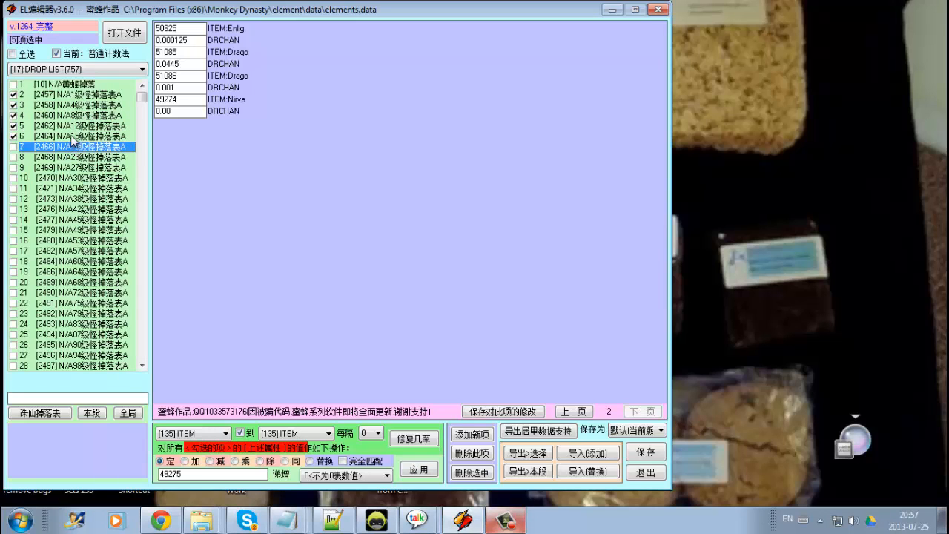
pyautogui.click(72, 138)
pyautogui.click(73, 126)
pyautogui.click(73, 115)
pyautogui.click(74, 104)
pyautogui.click(74, 94)
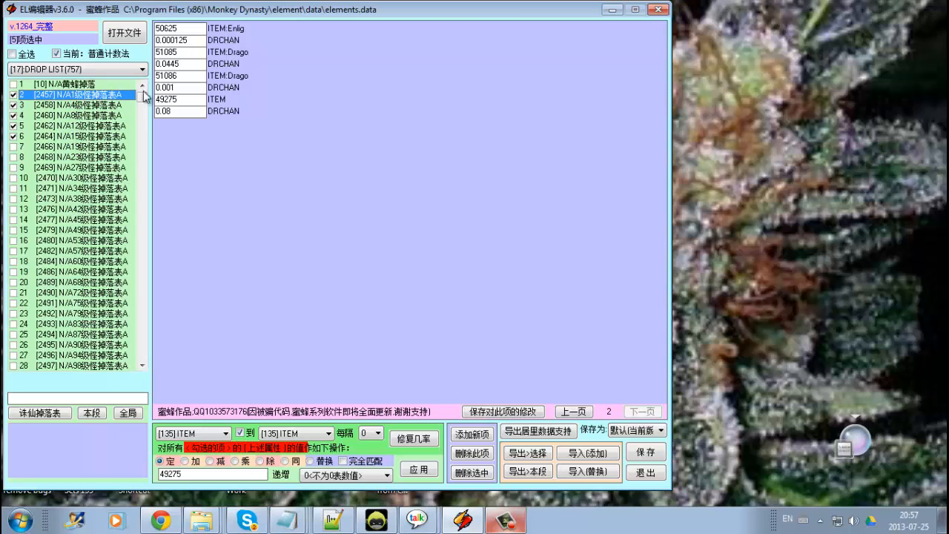
# Batch-set field [135] ITEM back to 49274 for the checked drop lists and apply it.
pyautogui.doubleClick(178, 100)
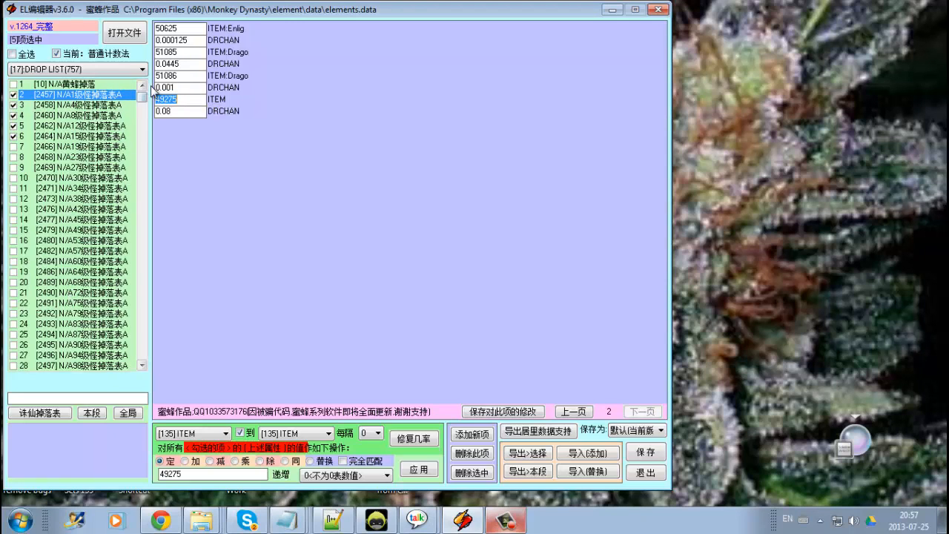
pyautogui.moveTo(143, 97); pyautogui.dragTo(165, 76)
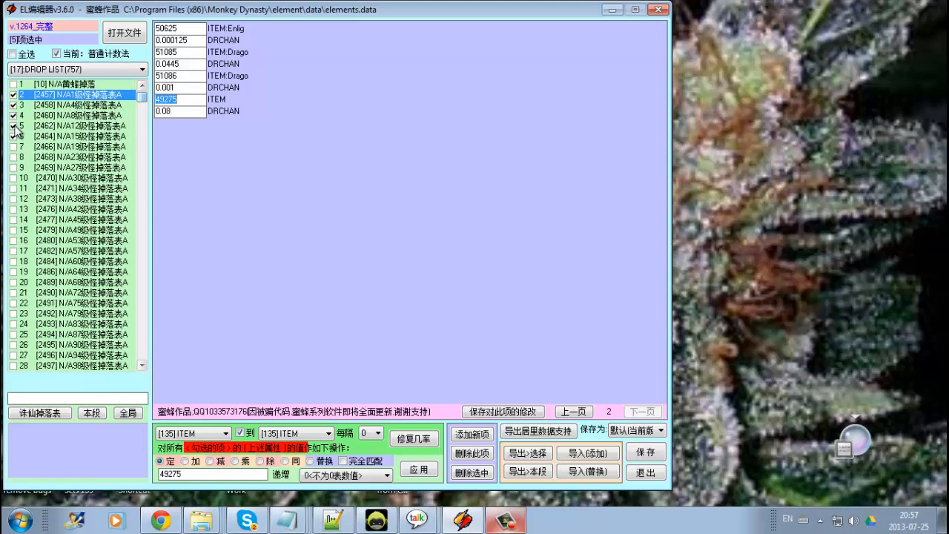
pyautogui.click(178, 474)
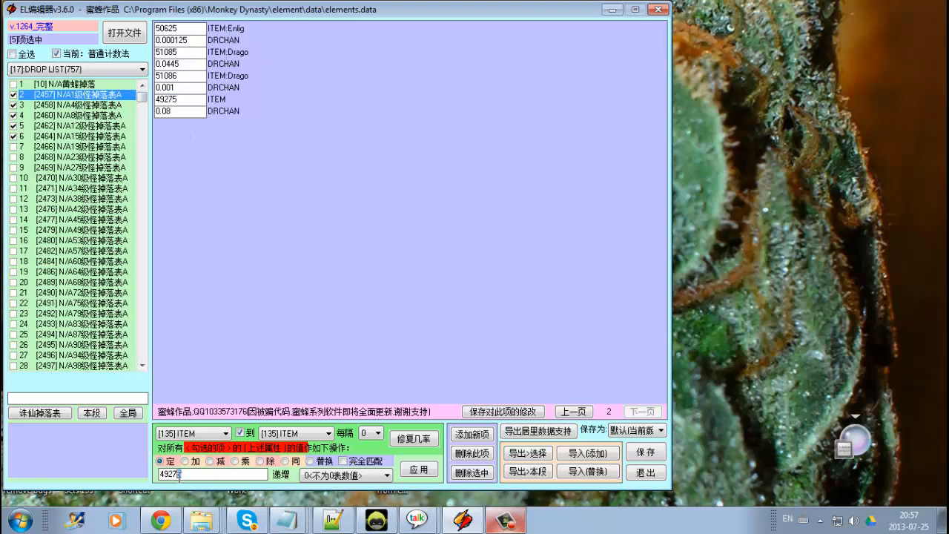
pyautogui.write('4')
pyautogui.click(419, 469)
# Uncheck drop lists 2 through 6.
pyautogui.click(13, 136)
pyautogui.click(14, 126)
pyautogui.click(13, 116)
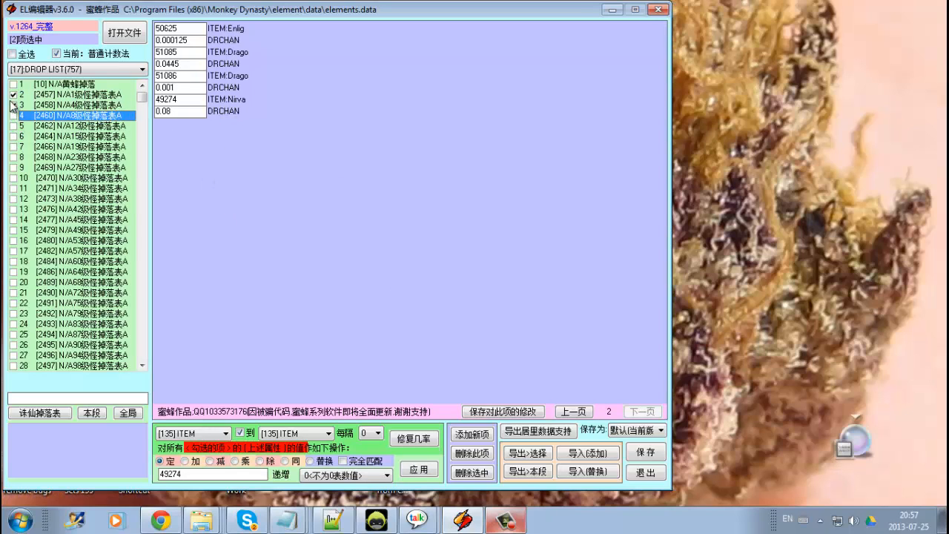
pyautogui.click(13, 105)
pyautogui.click(14, 95)
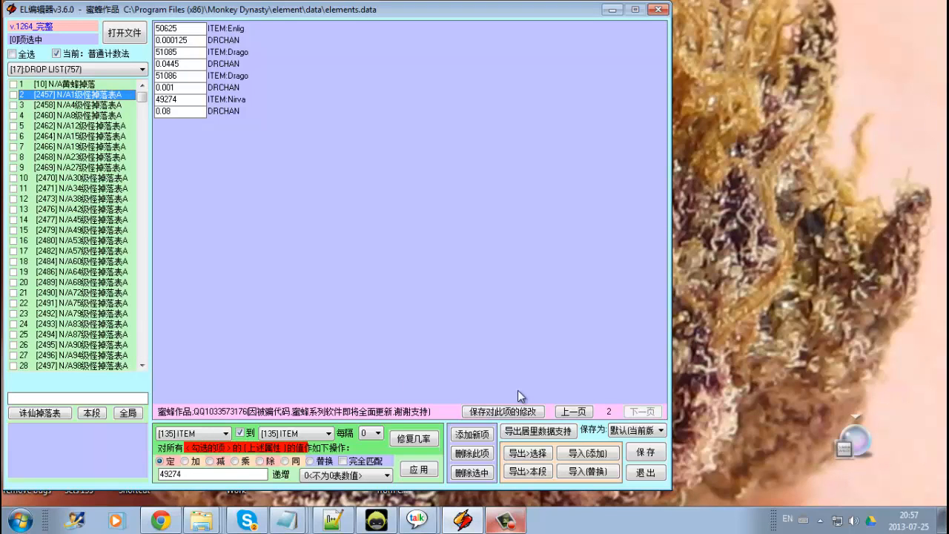
# Return to the first page and inspect the second entry's DR_0CH and D1CHAN to D4CHAN fields.
pyautogui.click(574, 412)
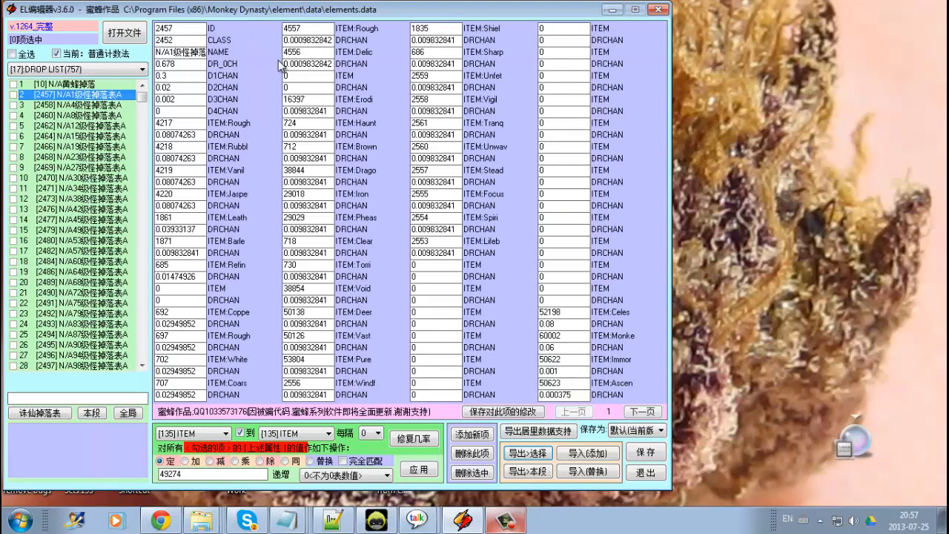
pyautogui.doubleClick(183, 64)
pyautogui.doubleClick(182, 75)
pyautogui.doubleClick(188, 89)
pyautogui.doubleClick(190, 100)
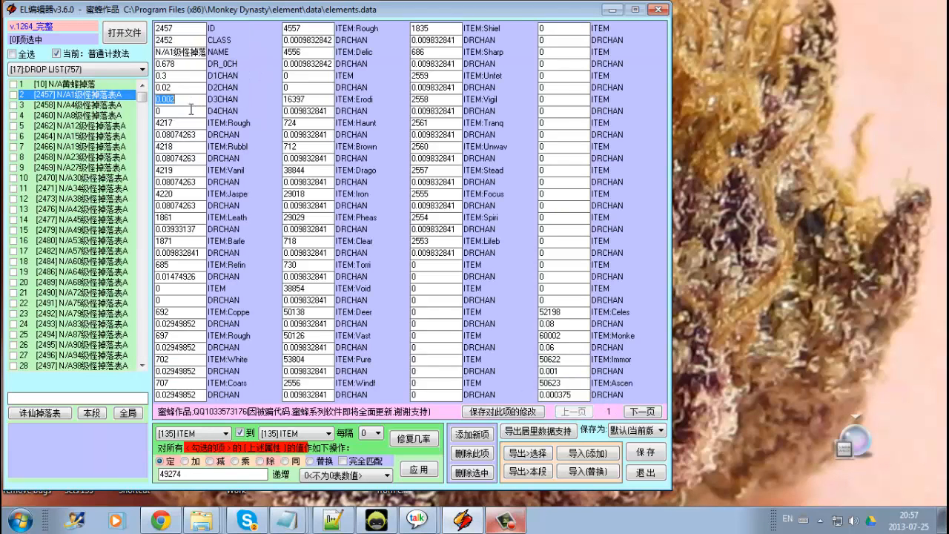
pyautogui.doubleClick(191, 111)
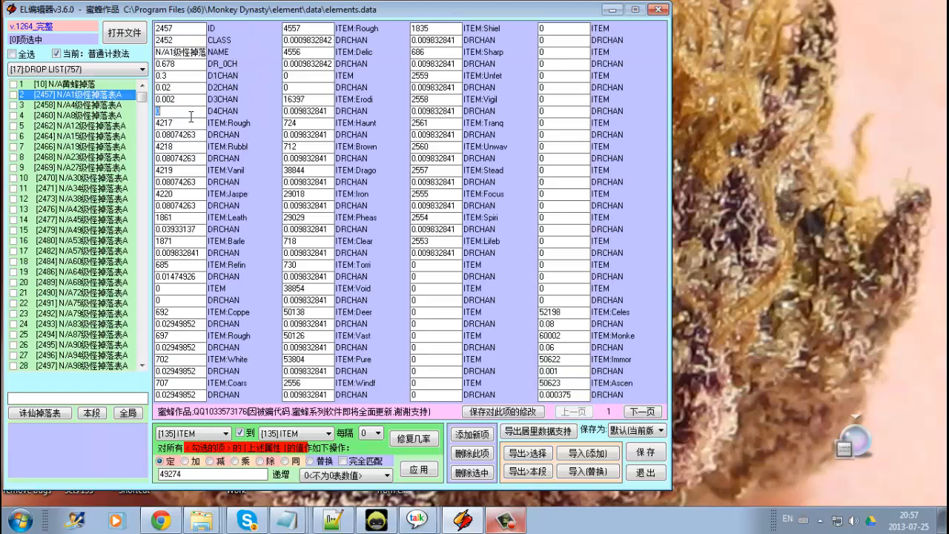
pyautogui.click(192, 64)
pyautogui.doubleClick(193, 64)
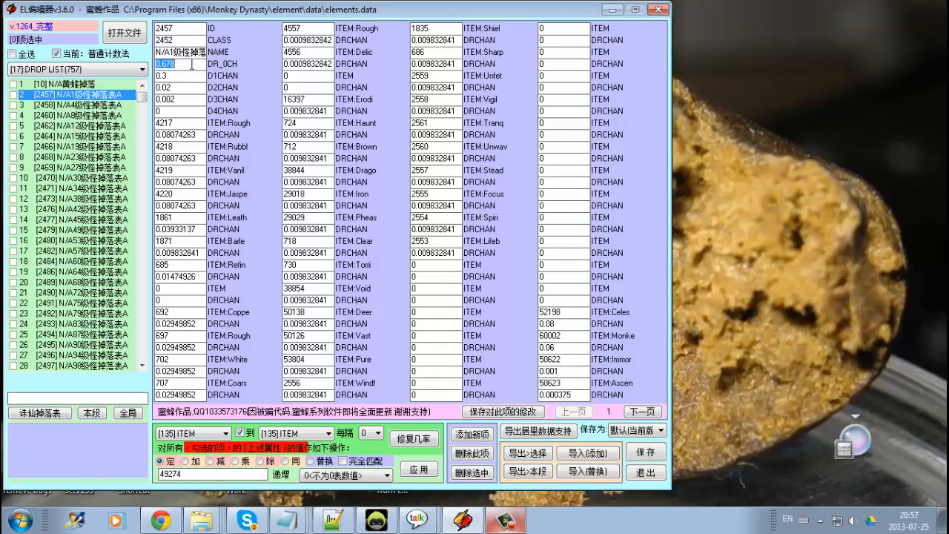
pyautogui.doubleClick(191, 79)
pyautogui.doubleClick(185, 87)
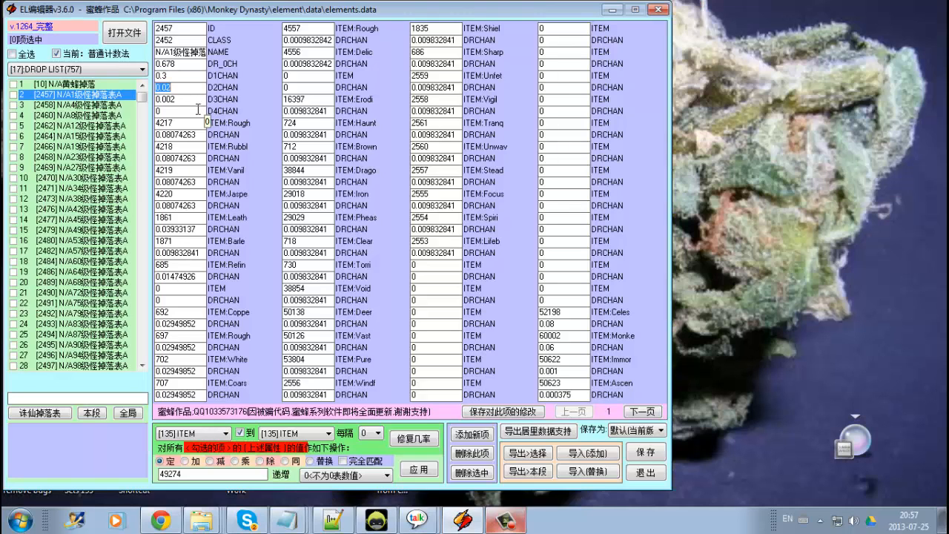
pyautogui.doubleClick(186, 99)
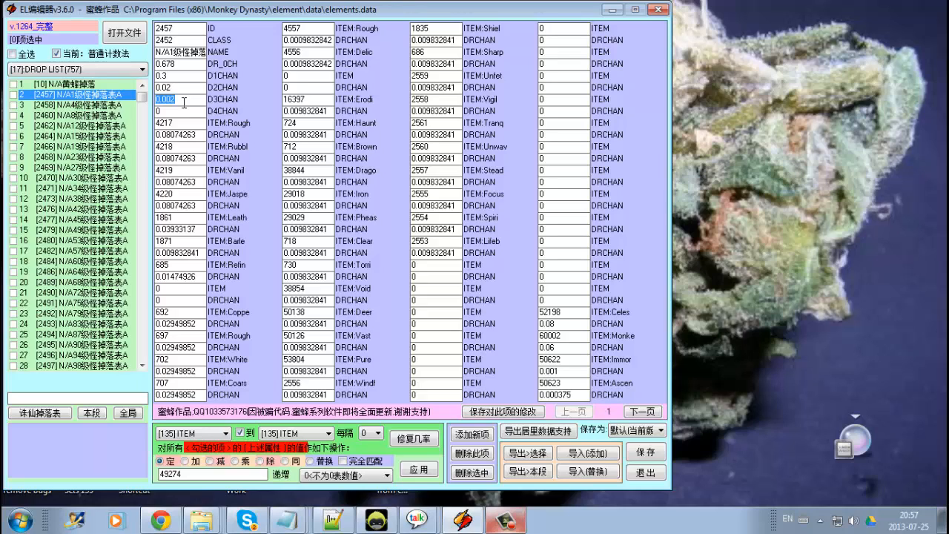
pyautogui.click(176, 109)
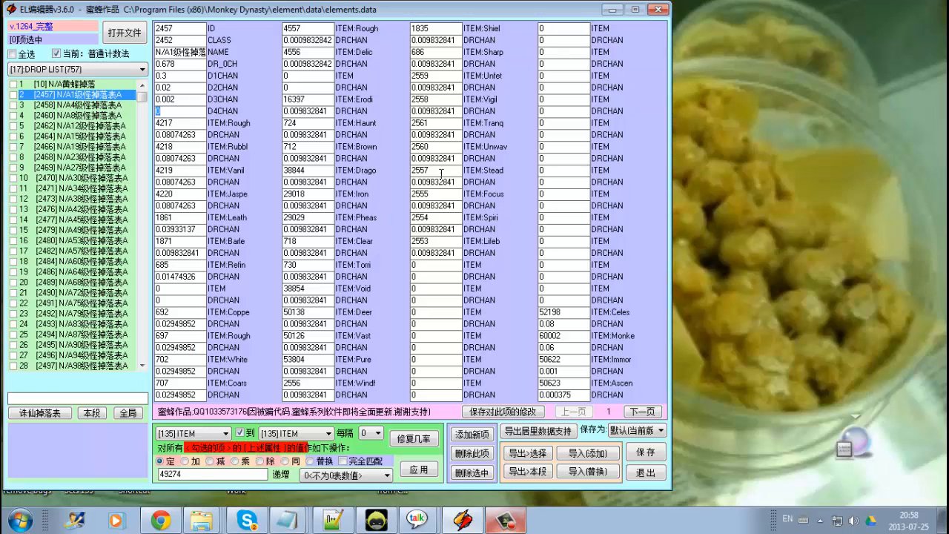
pyautogui.click(508, 521)
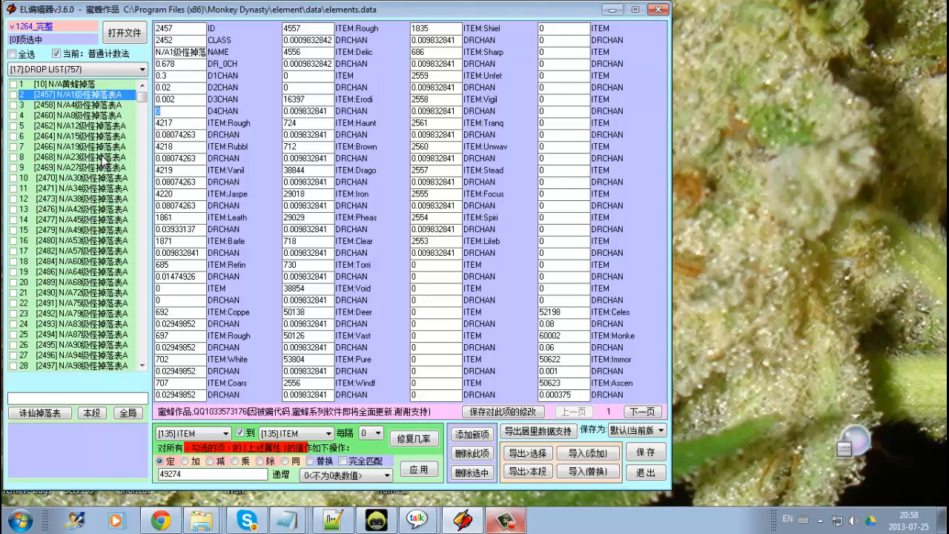
pyautogui.click(506, 523)
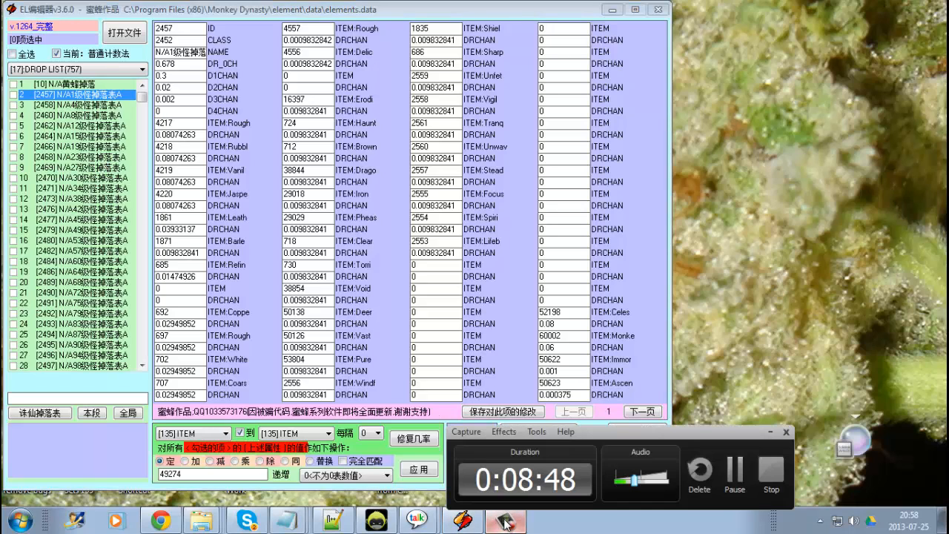
pyautogui.click(506, 523)
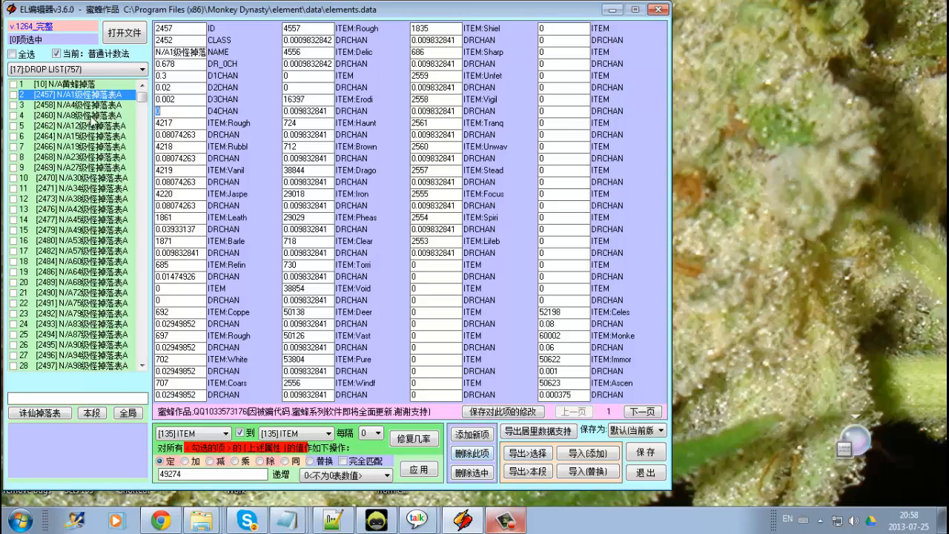
# Select all 757 drop lists and export the selection.
pyautogui.click(12, 53)
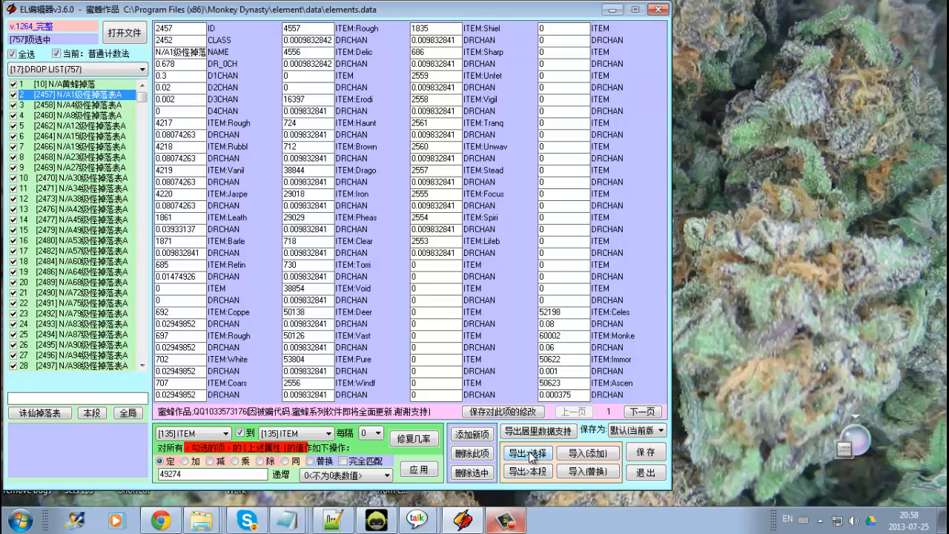
pyautogui.click(531, 456)
pyautogui.click(595, 299)
# Deselect all and export the entire drop list section to a data file.
pyautogui.click(11, 54)
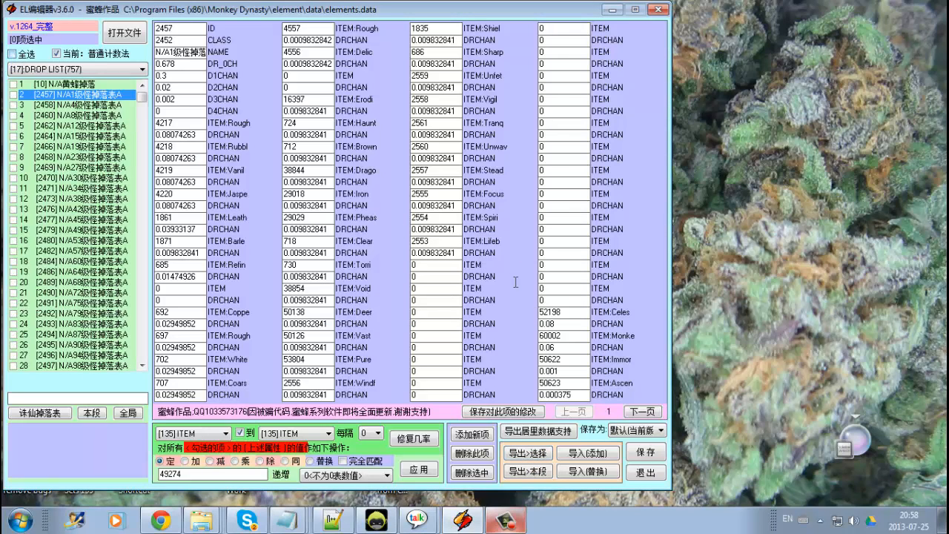
pyautogui.click(520, 470)
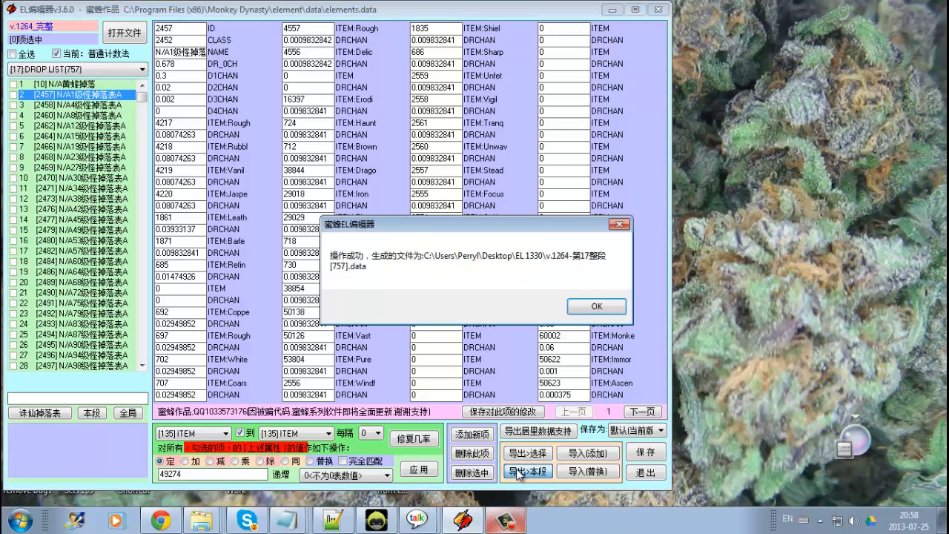
pyautogui.click(599, 305)
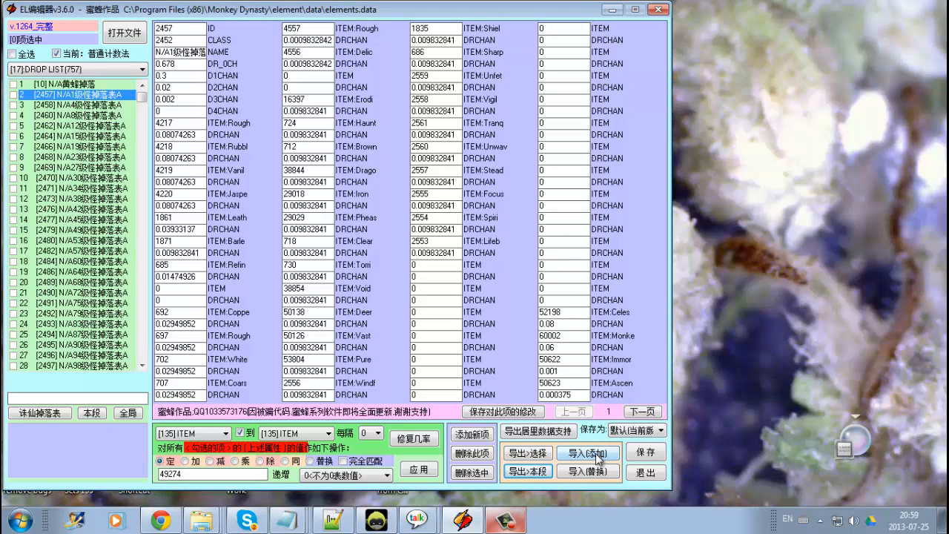
pyautogui.click(597, 454)
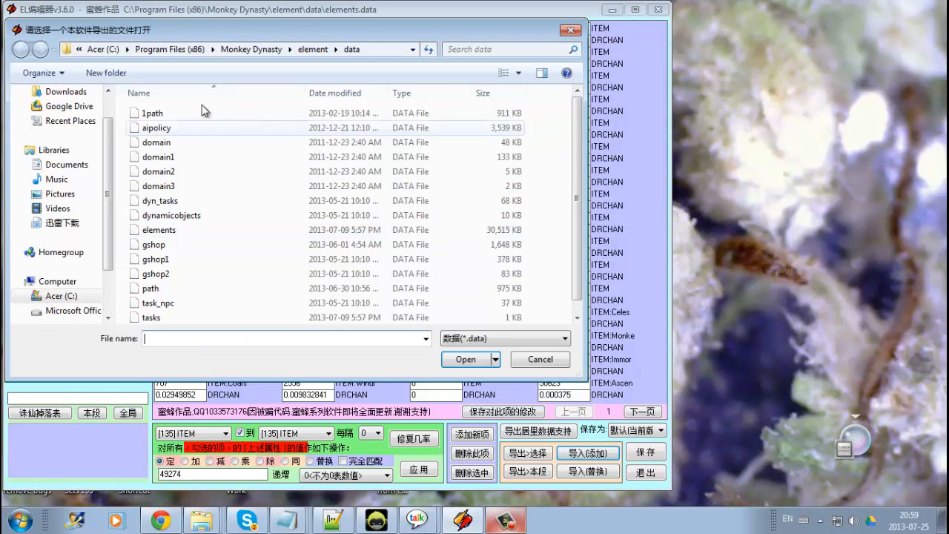
pyautogui.scroll(2, 97, 98)
pyautogui.click(65, 113)
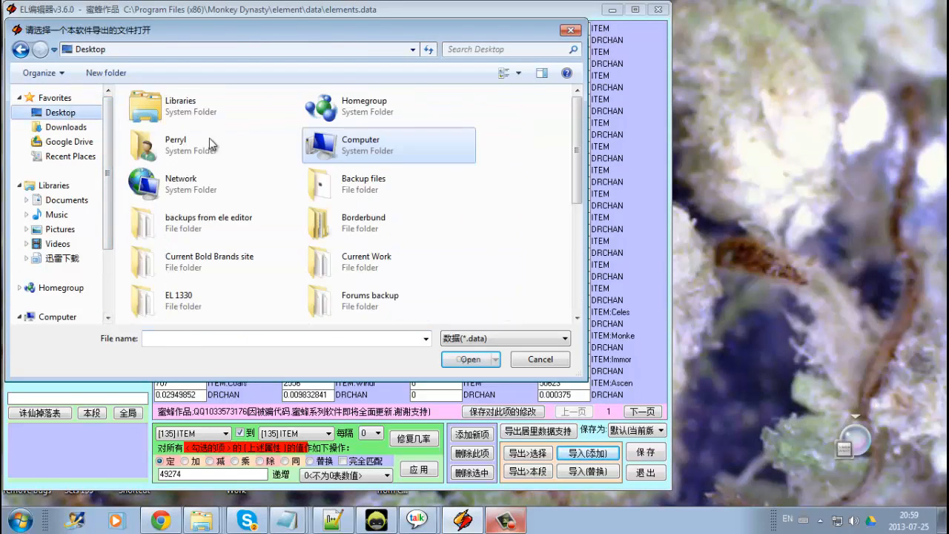
pyautogui.scroll(-3, 297, 284)
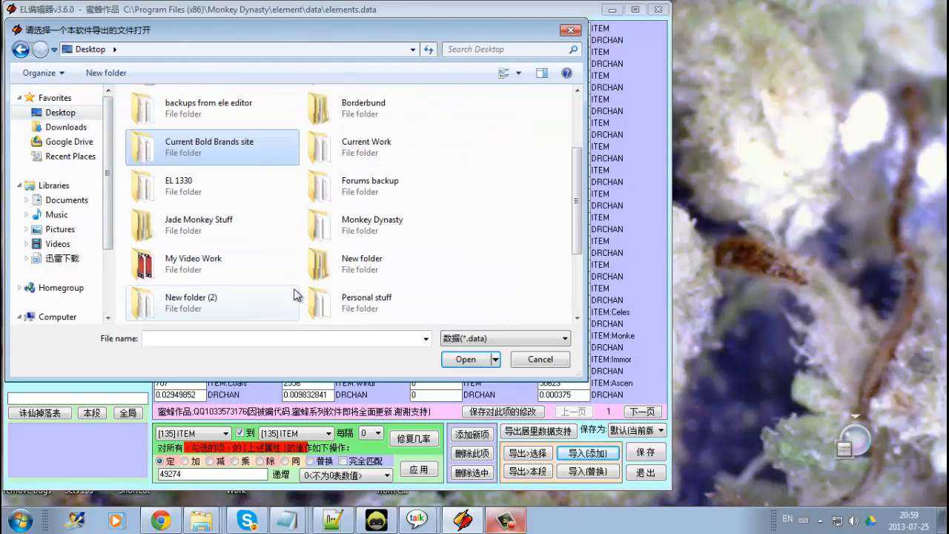
pyautogui.doubleClick(209, 189)
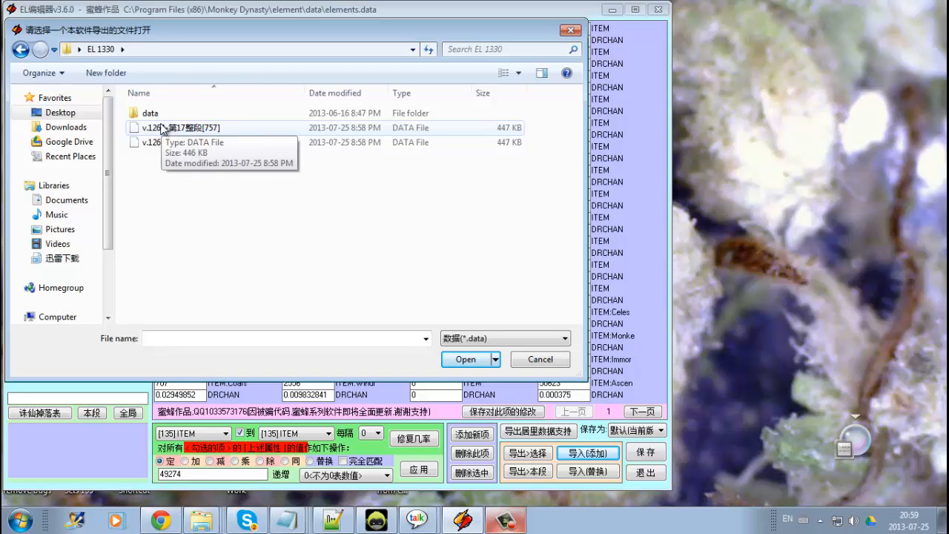
pyautogui.click(163, 130)
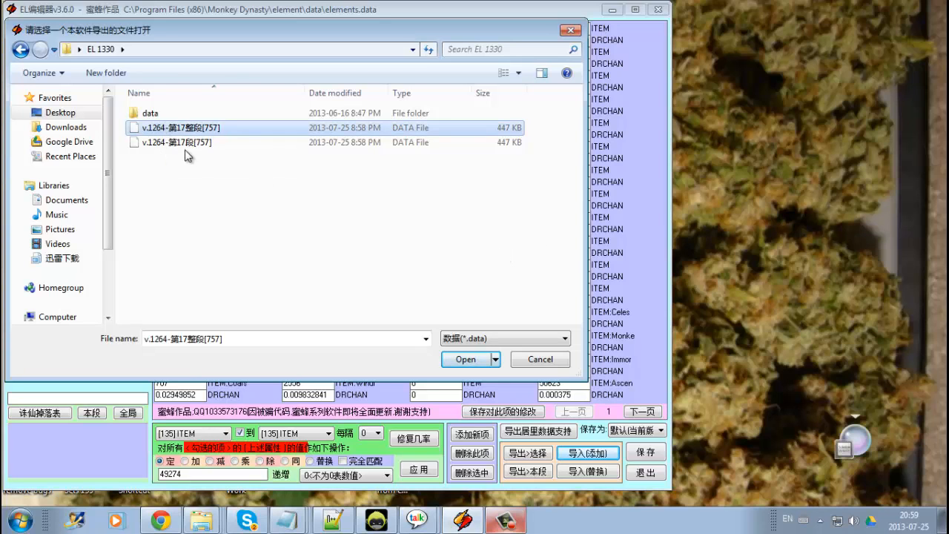
pyautogui.click(532, 359)
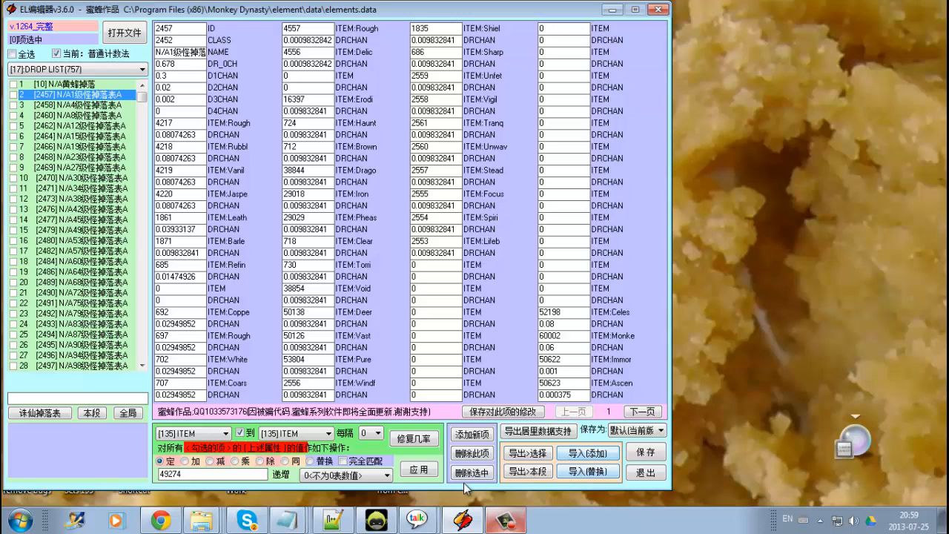
pyautogui.click(504, 524)
pyautogui.click(504, 524)
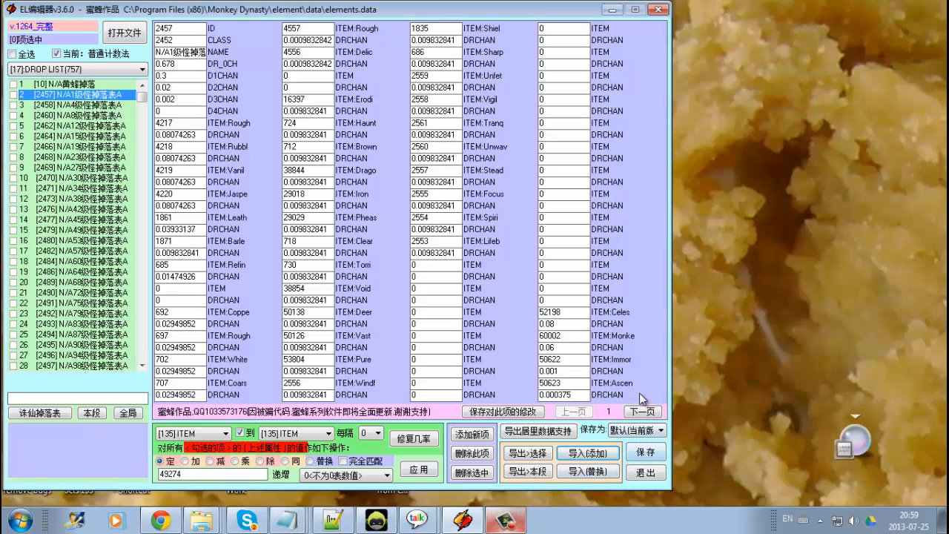
pyautogui.click(504, 524)
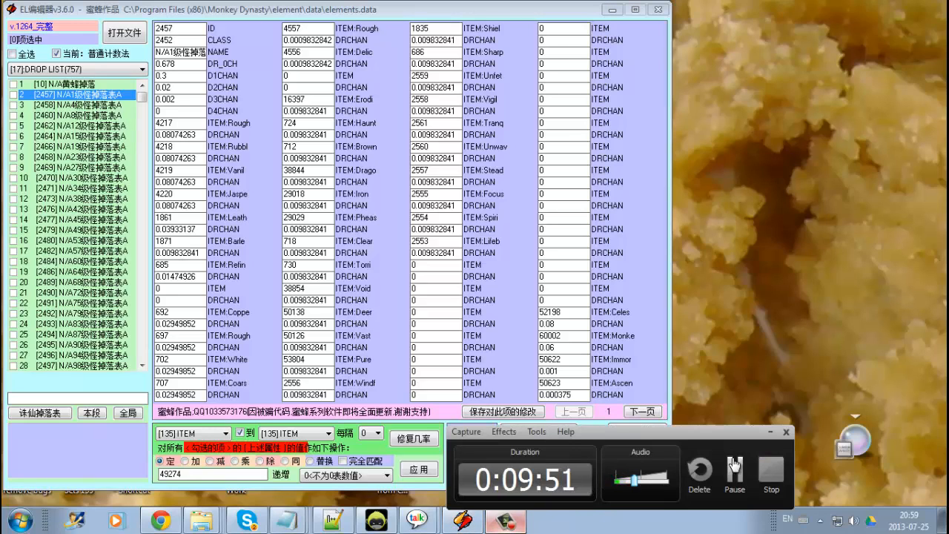